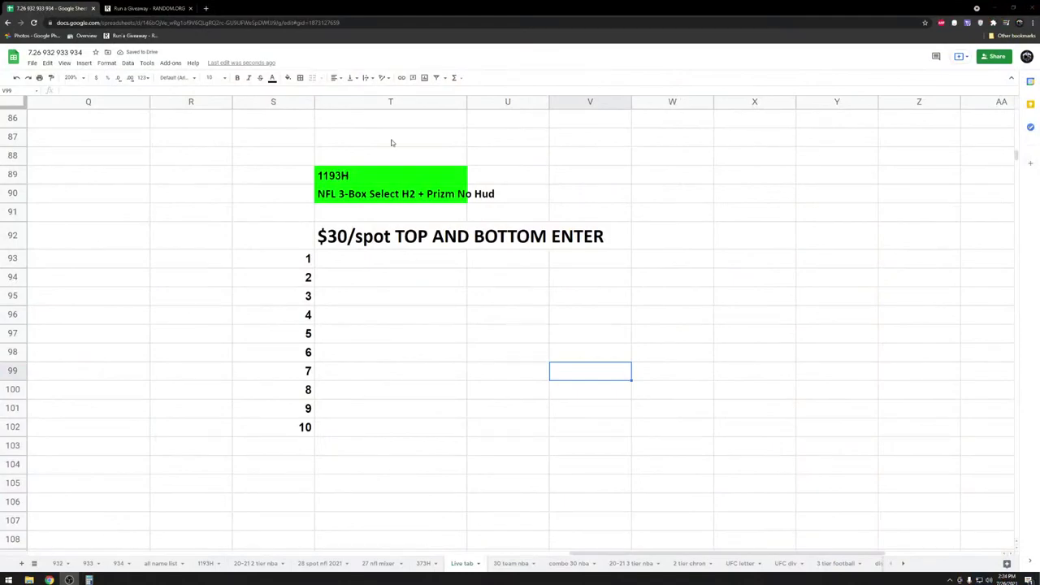
- Clear the stray cell block and leave the $30/spot title text unchanged
{"action": "left_click_drag", "start_coordinate": [273, 155], "coordinate": [562, 483]}
{"action": "left_click", "coordinate": [508, 391]}
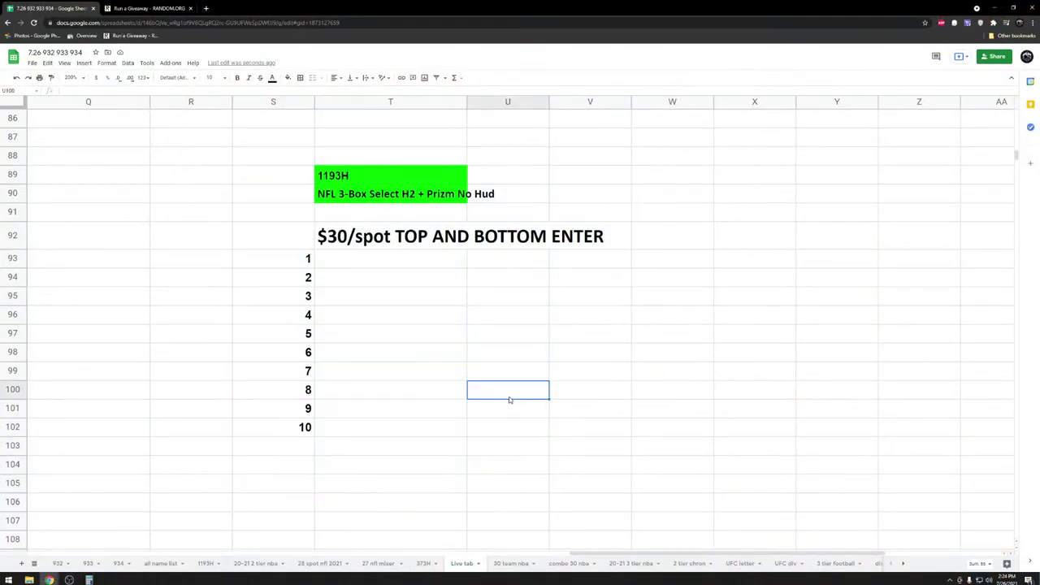
{"action": "left_click", "coordinate": [475, 243]}
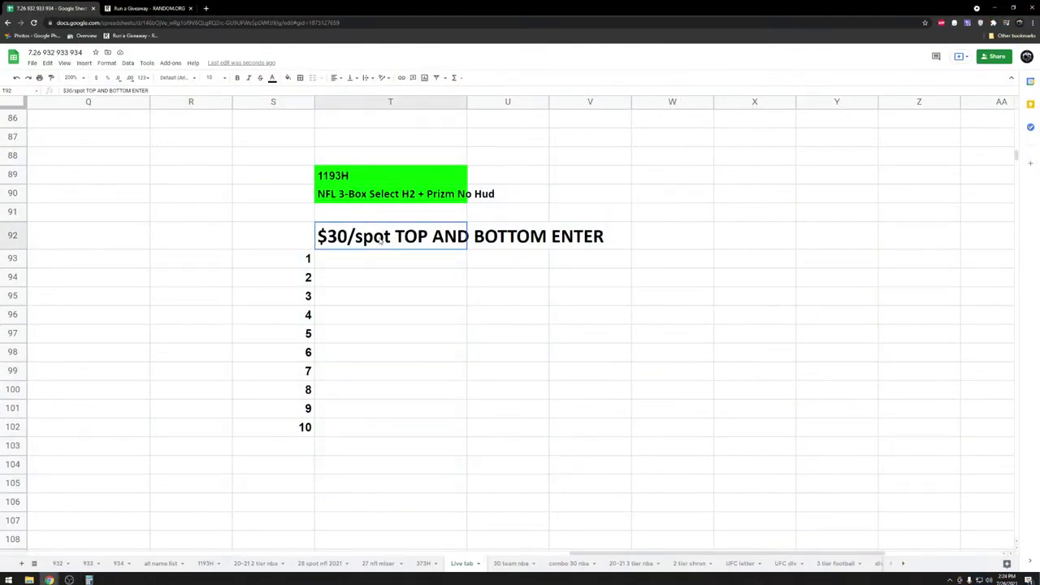
{"action": "double_click", "coordinate": [474, 243]}
{"action": "key", "text": "ctrl+a"}
{"action": "left_click_drag", "start_coordinate": [325, 235], "coordinate": [563, 224]}
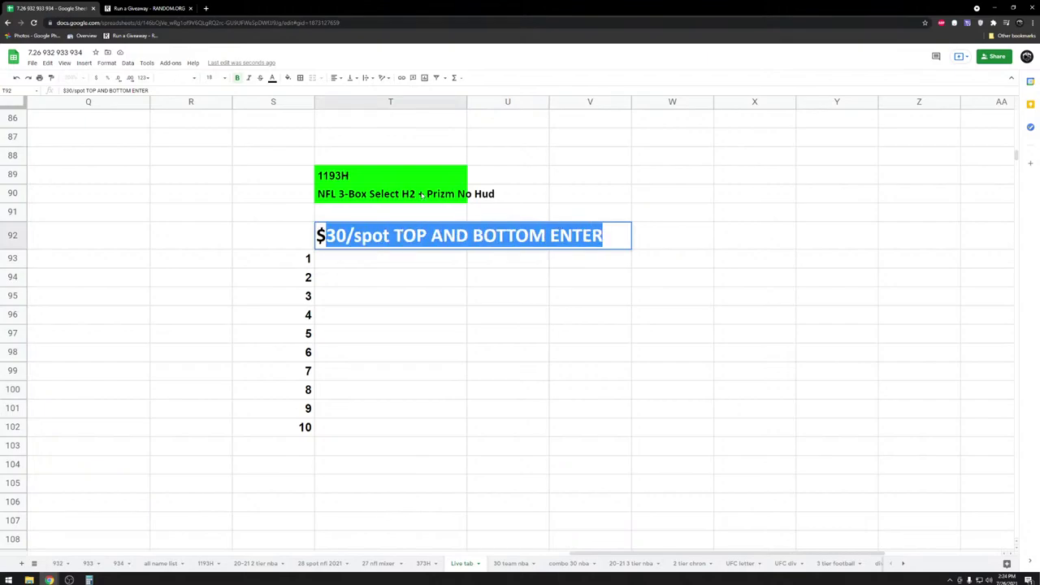
{"action": "left_click", "coordinate": [192, 322]}
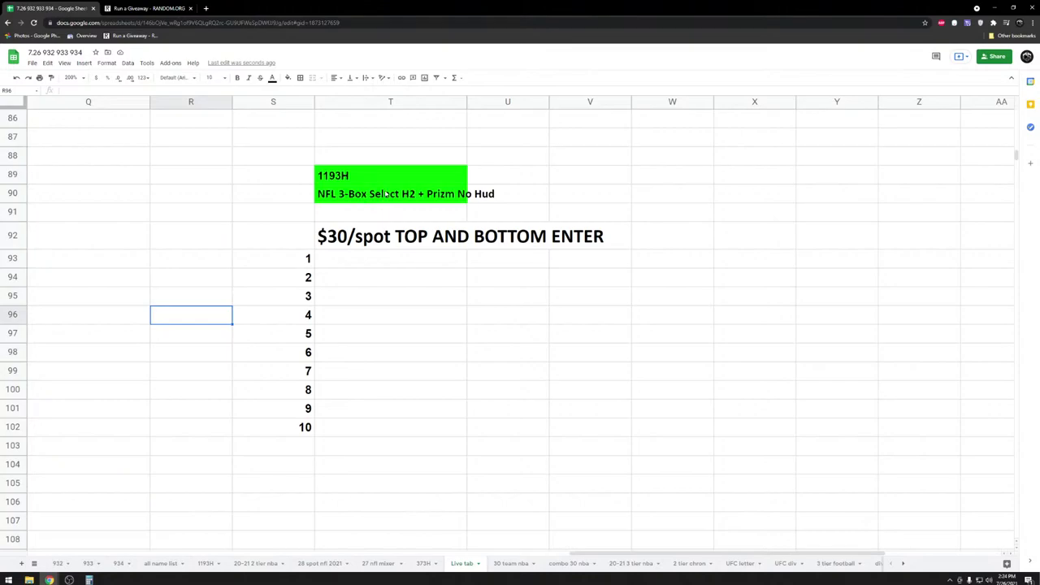
- Enter the buyers' names for spots 1–3, accepting the autocomplete suggestion for spot 2
{"action": "left_click", "coordinate": [413, 275]}
{"action": "left_click", "coordinate": [414, 261]}
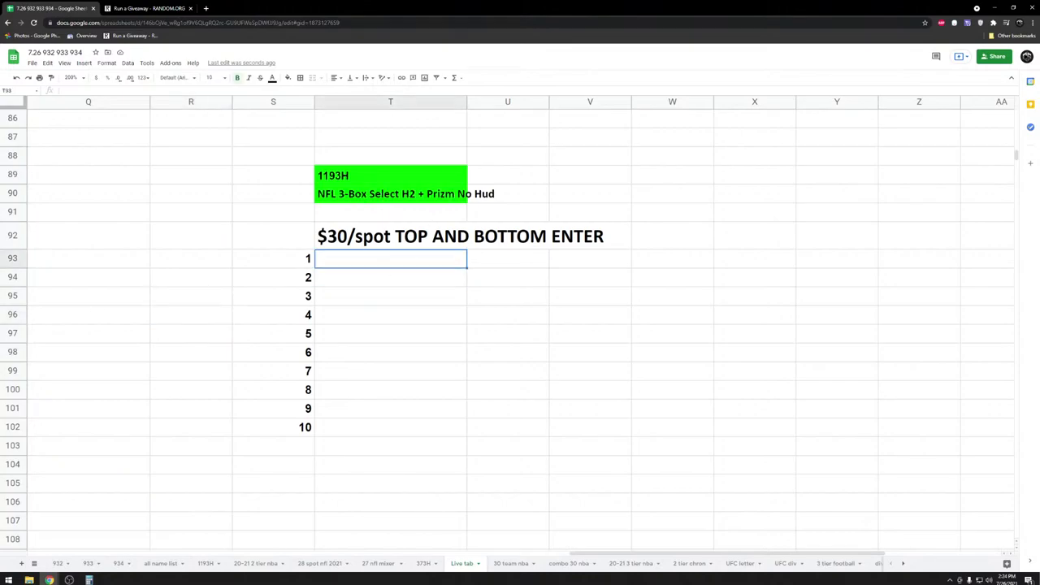
{"action": "key", "text": "Return"}
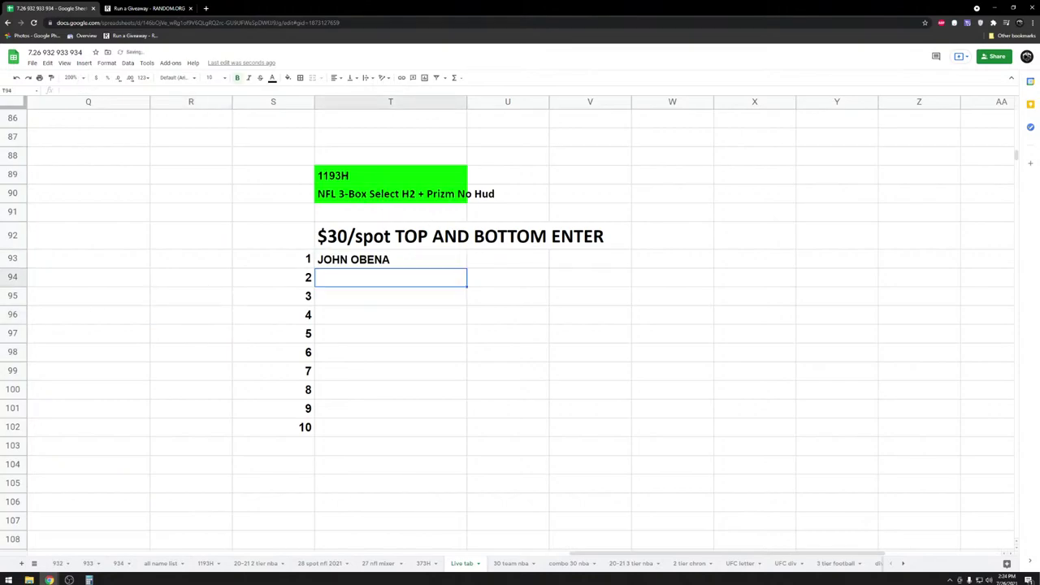
{"action": "type", "text": "JO"}
{"action": "key", "text": "Return"}
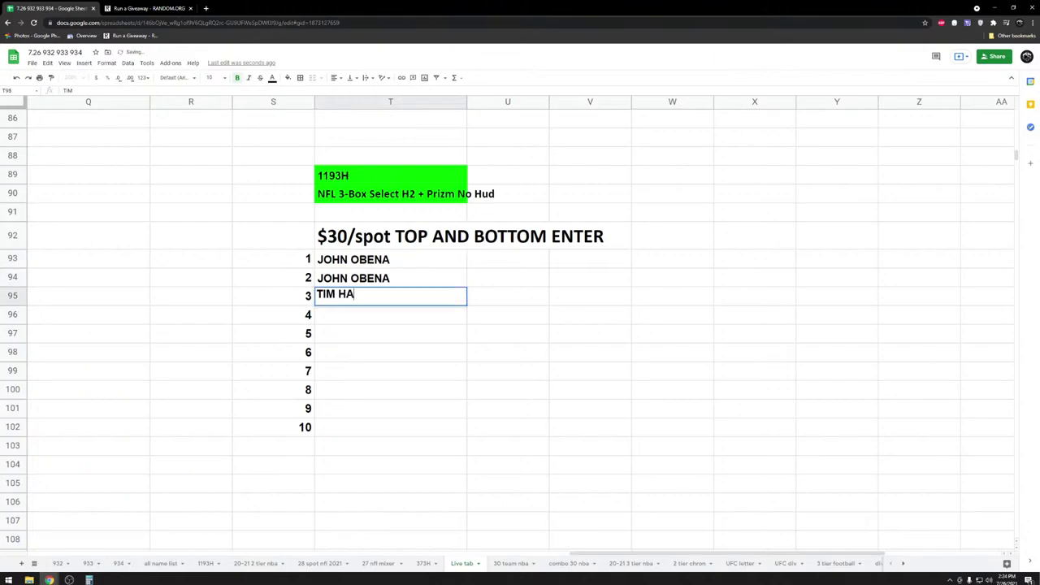
{"action": "key", "text": "Return"}
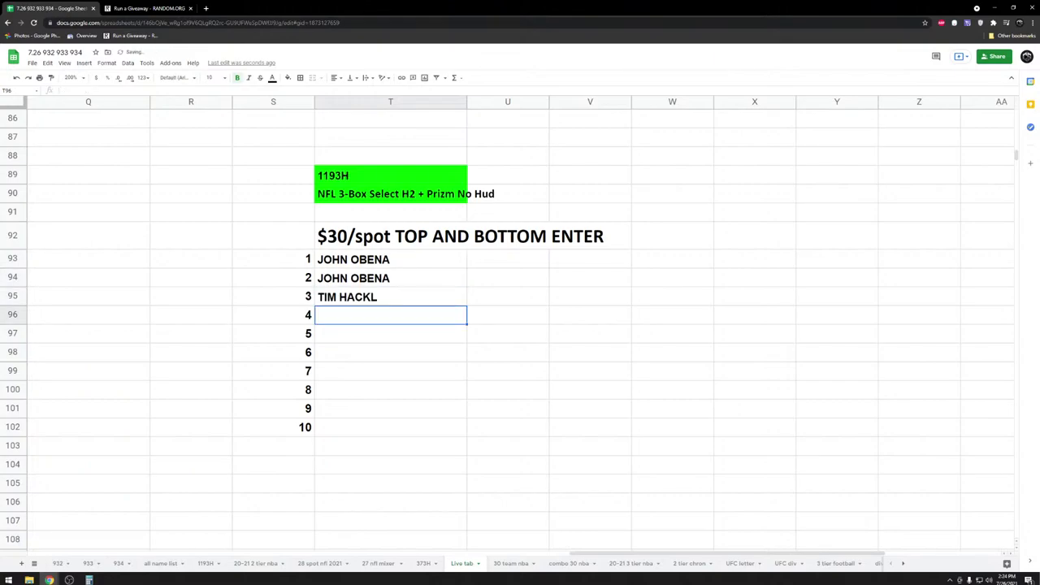
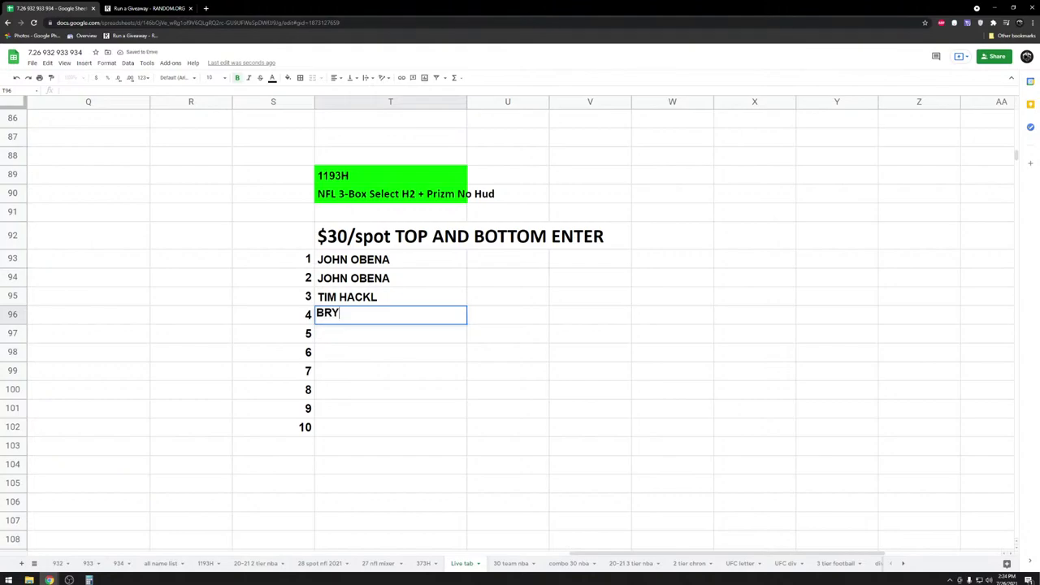
- Fill spots 4–10 with the remaining buyers' names, with one buyer taking spots 4–6
{"action": "key", "text": "Return"}
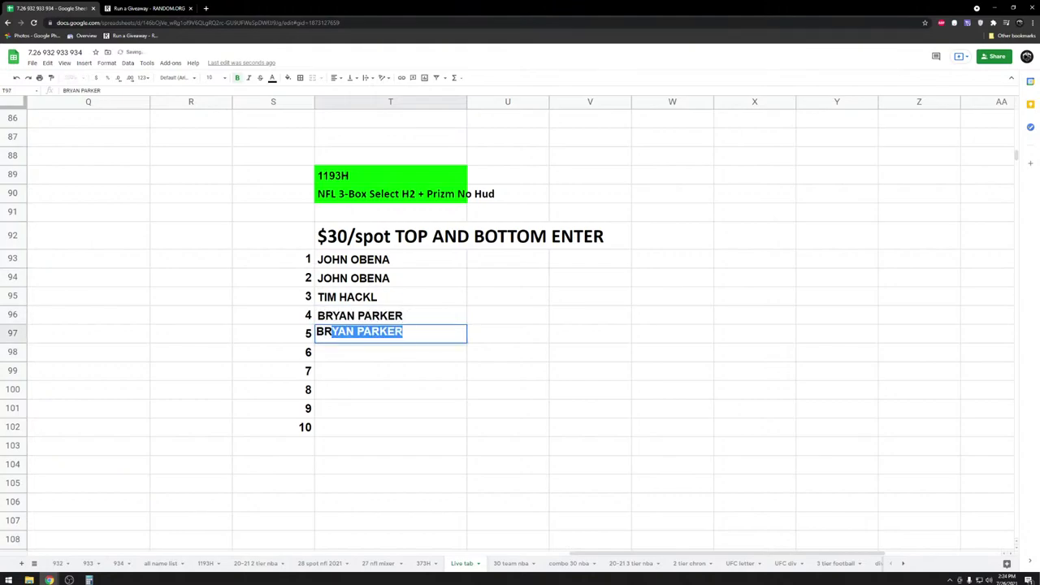
{"action": "key", "text": "Return"}
{"action": "key", "text": "Return"}
{"action": "type", "text": "FRANCO O"}
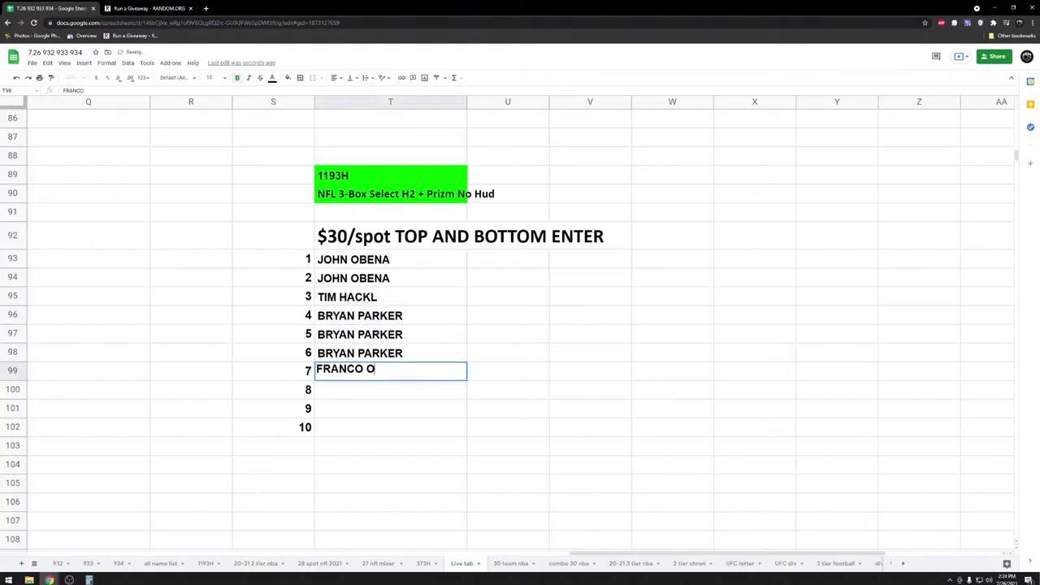
{"action": "key", "text": "Return"}
{"action": "type", "text": "AARON S"}
{"action": "key", "text": "Return"}
{"action": "type", "text": "A"}
{"action": "key", "text": "Return"}
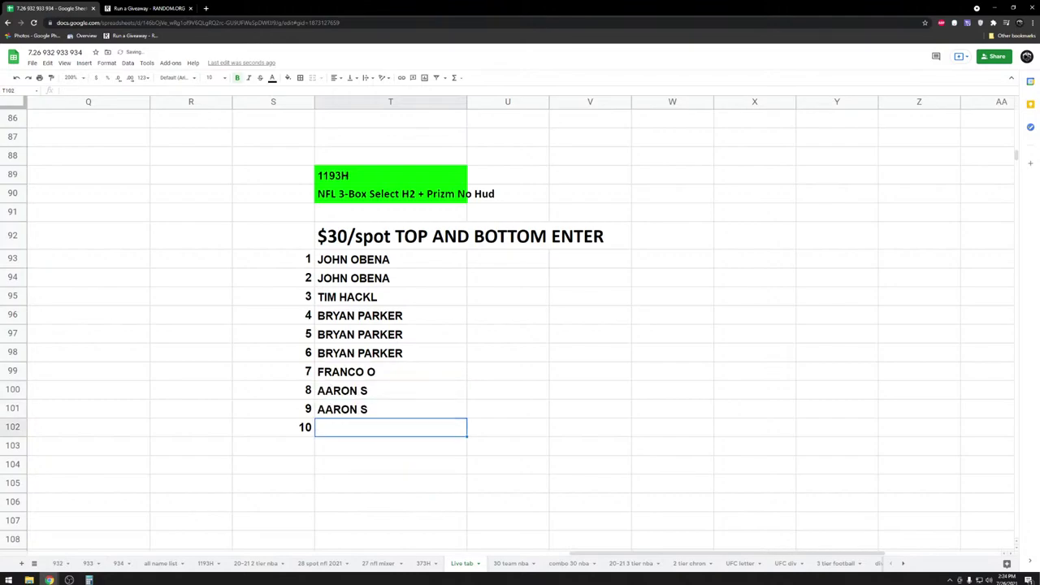
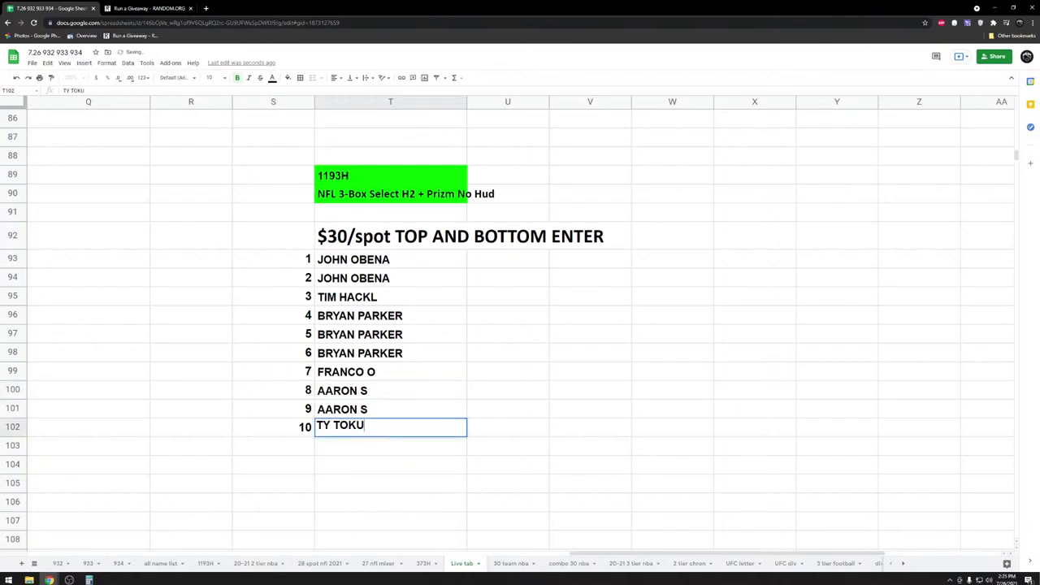
{"action": "key", "text": "Return"}
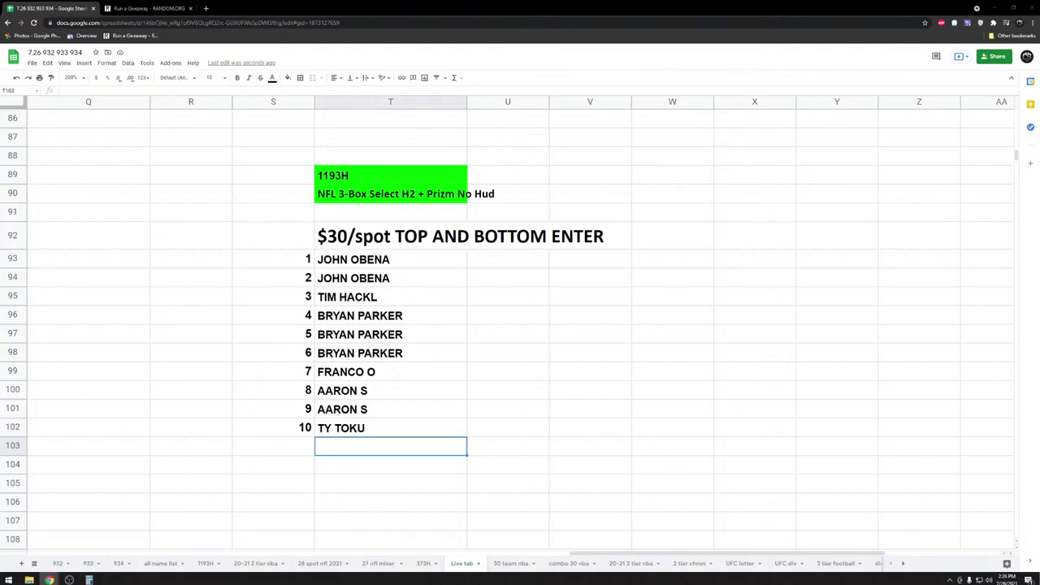
- Mark spots 1 and 7 with P in the status column, replacing the stray O entries
{"action": "left_click", "coordinate": [499, 315]}
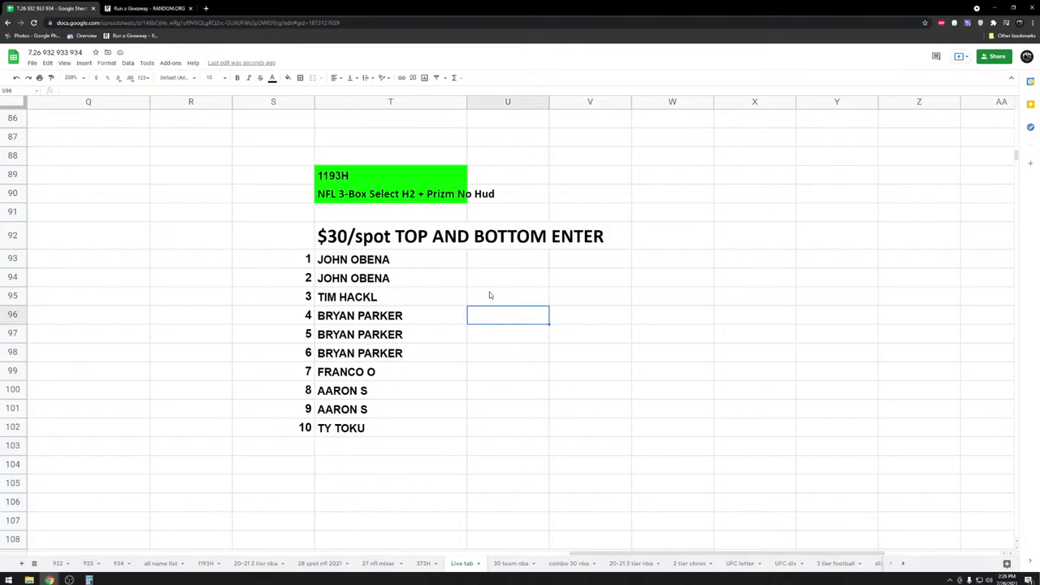
{"action": "left_click", "coordinate": [489, 262]}
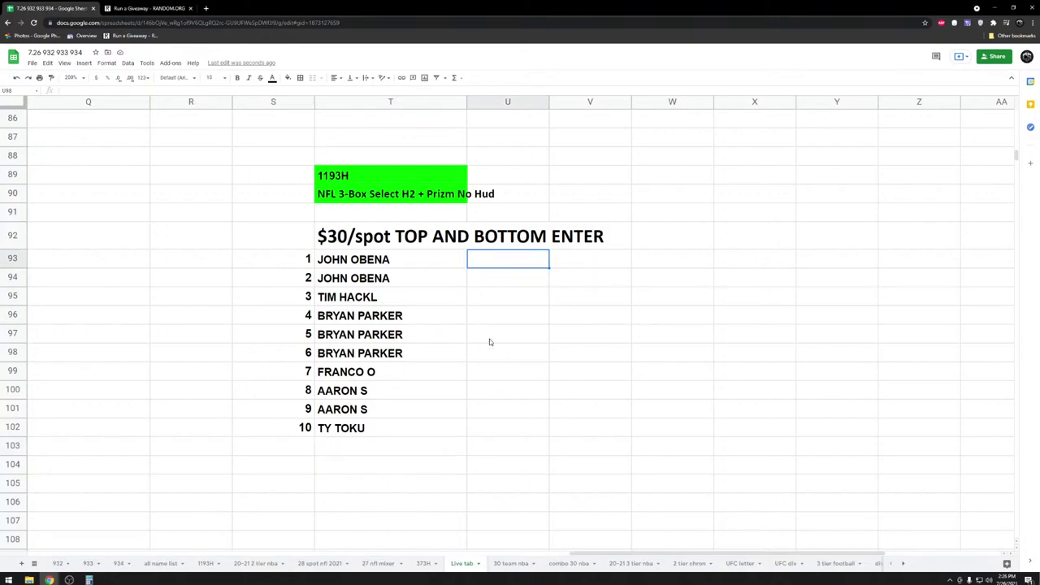
{"action": "left_click", "coordinate": [489, 378]}
{"action": "type", "text": "O"}
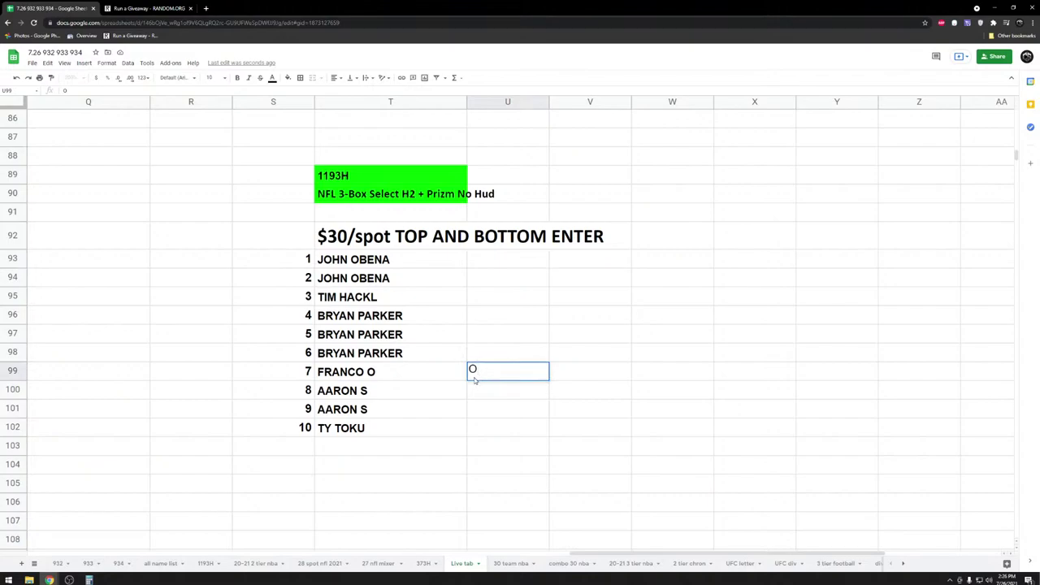
{"action": "left_click", "coordinate": [478, 277]}
{"action": "type", "text": "O"}
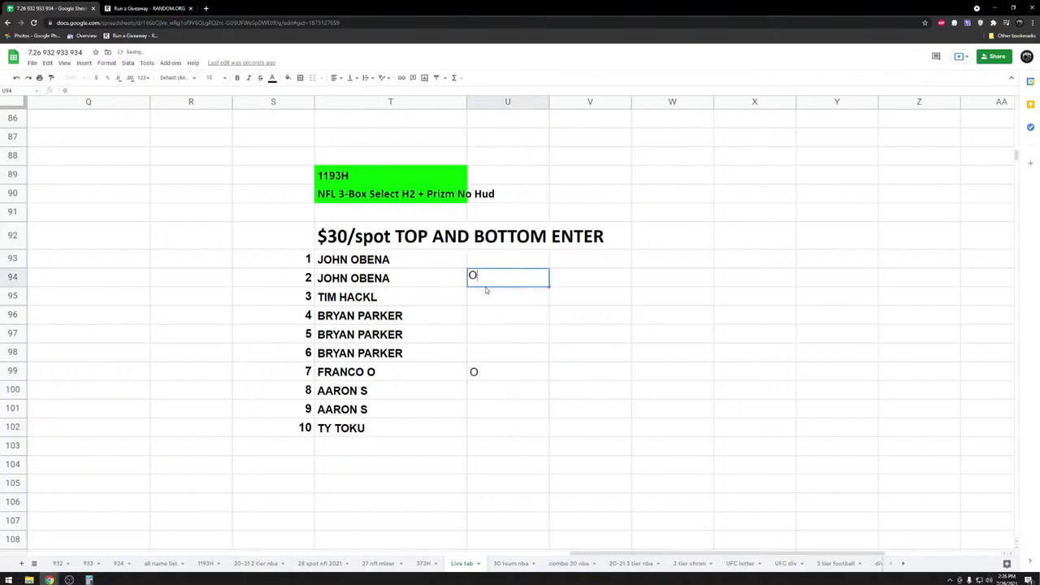
{"action": "left_click", "coordinate": [494, 261]}
{"action": "type", "text": "P"}
{"action": "key", "text": "Return"}
{"action": "type", "text": "P"}
{"action": "left_click", "coordinate": [490, 376]}
- Mark the remaining spots through 9 with P, then select the ten names in T93:T102
{"action": "type", "text": "P"}
{"action": "left_click", "coordinate": [493, 298]}
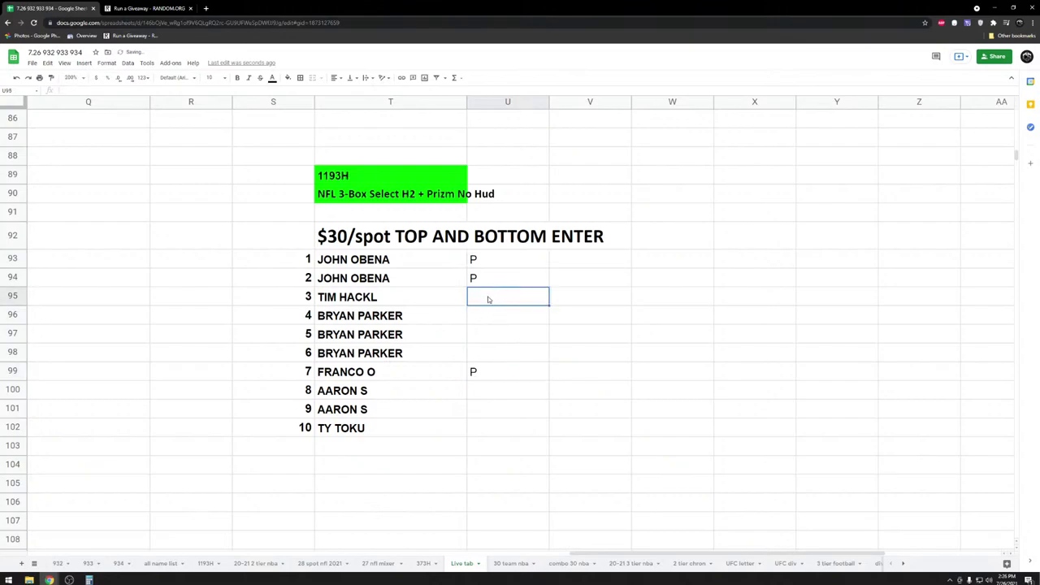
{"action": "type", "text": "P"}
{"action": "left_click", "coordinate": [484, 333]}
{"action": "left_click", "coordinate": [489, 316]}
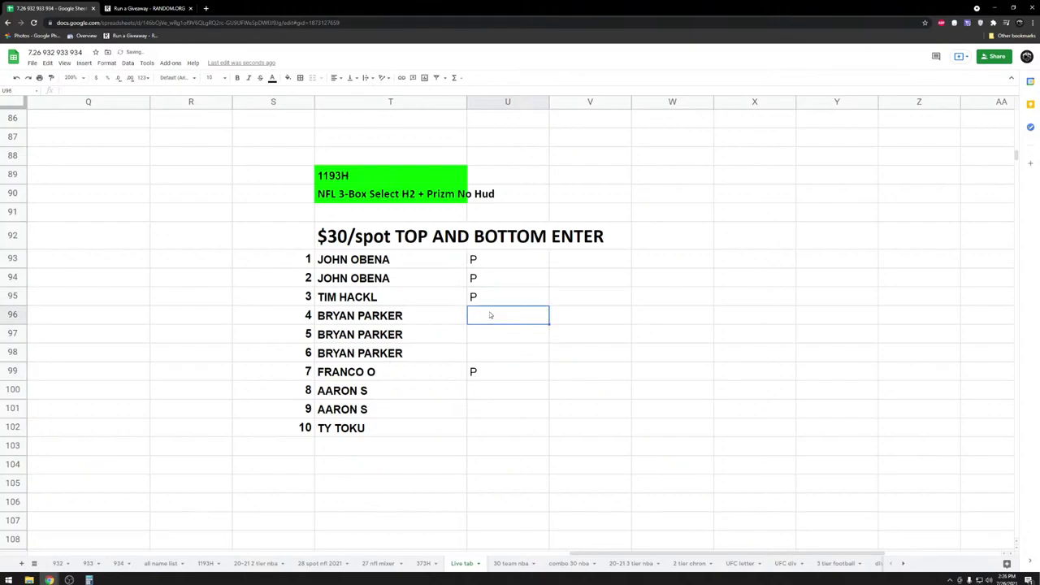
{"action": "type", "text": "P"}
{"action": "key", "text": "Return"}
{"action": "type", "text": "P"}
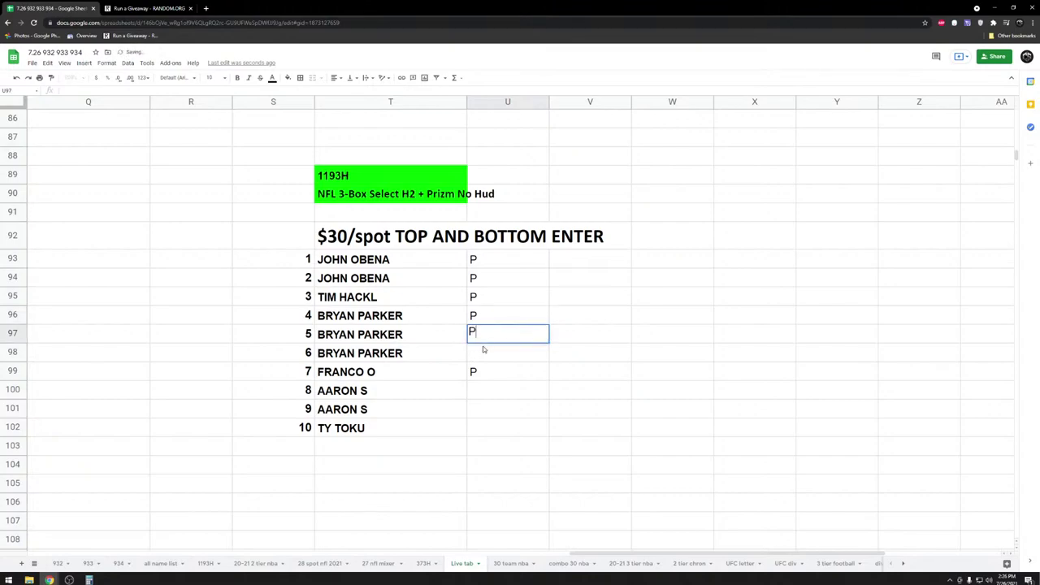
{"action": "key", "text": "Return"}
{"action": "type", "text": "P"}
{"action": "left_click", "coordinate": [488, 390]}
{"action": "type", "text": "P"}
{"action": "key", "text": "Return"}
{"action": "type", "text": "P"}
{"action": "key", "text": "Return"}
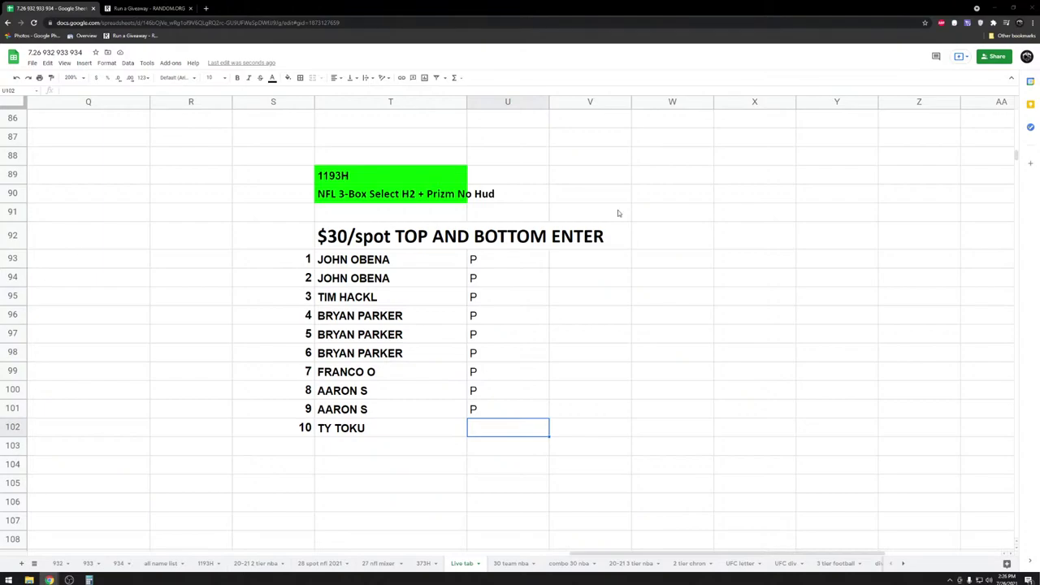
{"action": "left_click_drag", "start_coordinate": [387, 424], "coordinate": [382, 258]}
{"action": "key", "text": "ctrl+c"}
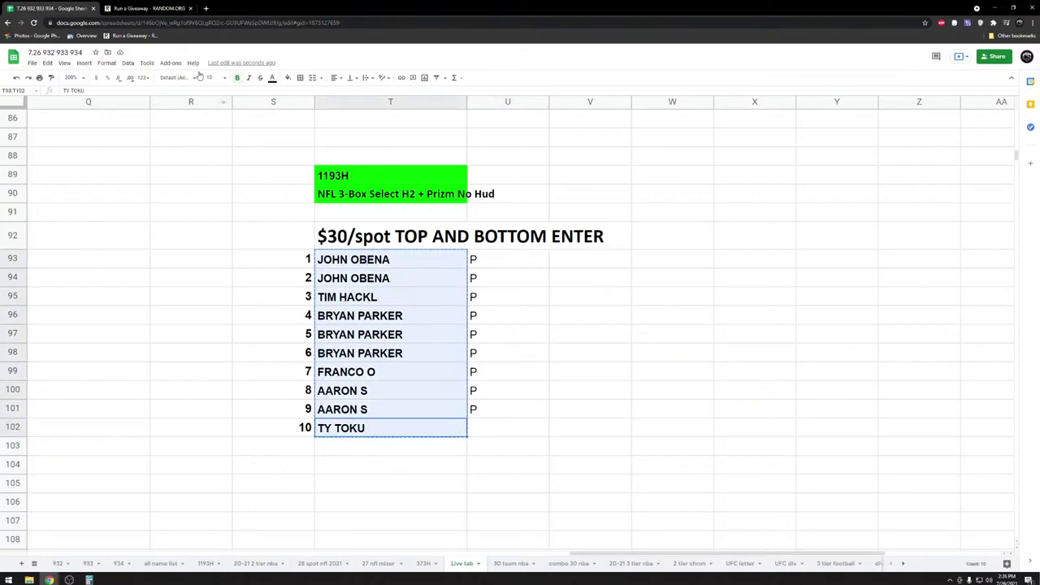
{"action": "left_click", "coordinate": [147, 8]}
- Paste the ten names as entries and describe the giveaway as 'top and bottom enter the nfl break 7.26'
{"action": "left_click", "coordinate": [287, 399]}
{"action": "key", "text": "ctrl+v"}
{"action": "left_click", "coordinate": [260, 211]}
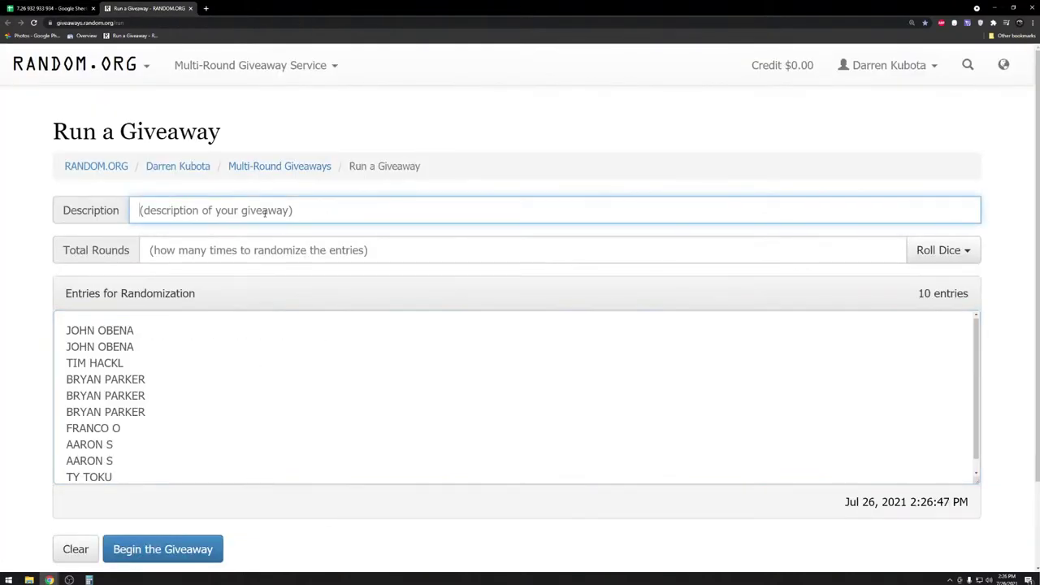
{"action": "type", "text": "top and bottom ente"}
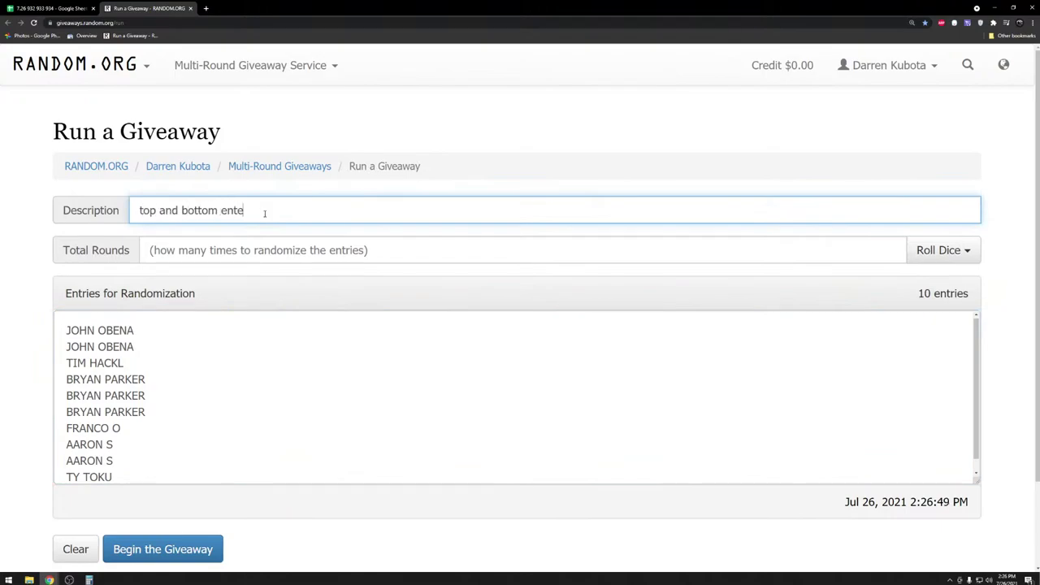
{"action": "type", "text": "r the nfl b"}
{"action": "key", "text": "BackSpace"}
{"action": "key", "text": "BackSpace"}
{"action": "key", "text": "BackSpace"}
{"action": "key", "text": "BackSpace"}
{"action": "type", "text": "fl data"}
{"action": "key", "text": "BackSpace"}
{"action": "key", "text": "BackSpace"}
{"action": "key", "text": "BackSpace"}
{"action": "key", "text": "BackSpace"}
{"action": "type", "text": "break 7.26"}
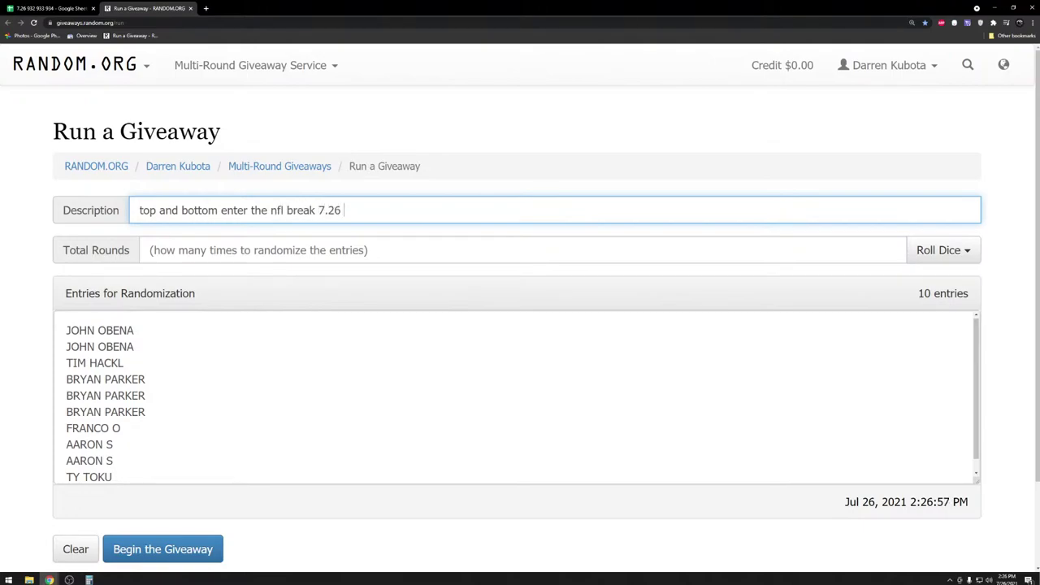
- Roll 2d6 to set 5 rounds and begin the giveaway
{"action": "scroll", "coordinate": [558, 383], "scroll_direction": "down", "scroll_amount": 1}
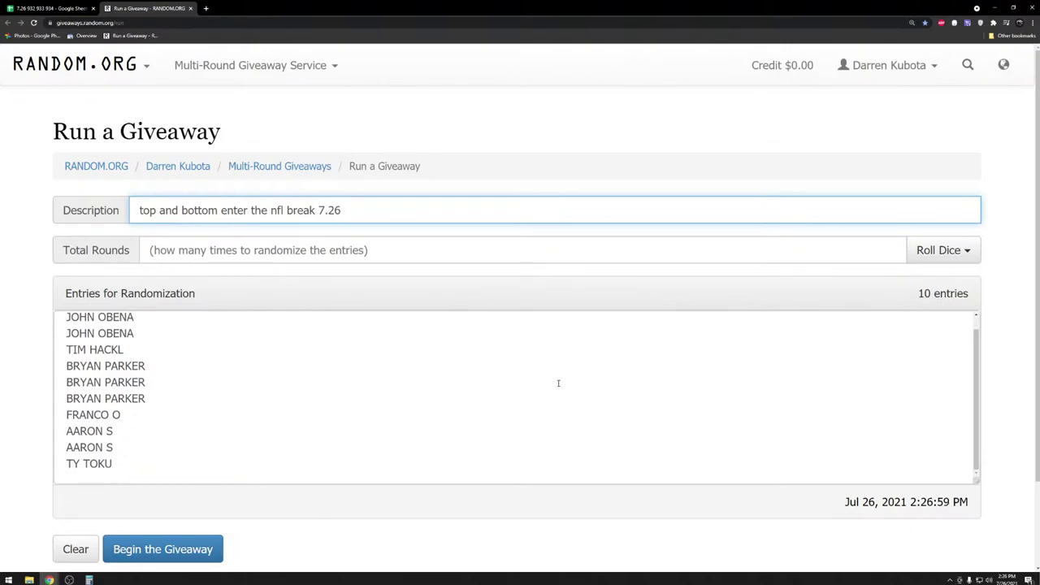
{"action": "left_click", "coordinate": [936, 251]}
{"action": "left_click", "coordinate": [886, 281]}
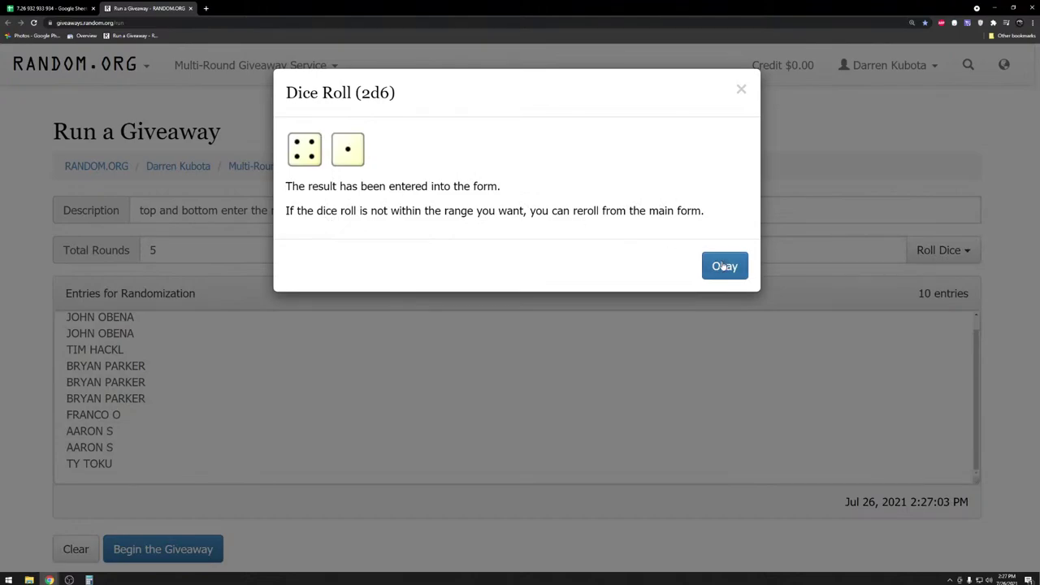
{"action": "left_click", "coordinate": [724, 267]}
{"action": "left_click", "coordinate": [162, 549]}
{"action": "left_click", "coordinate": [687, 239]}
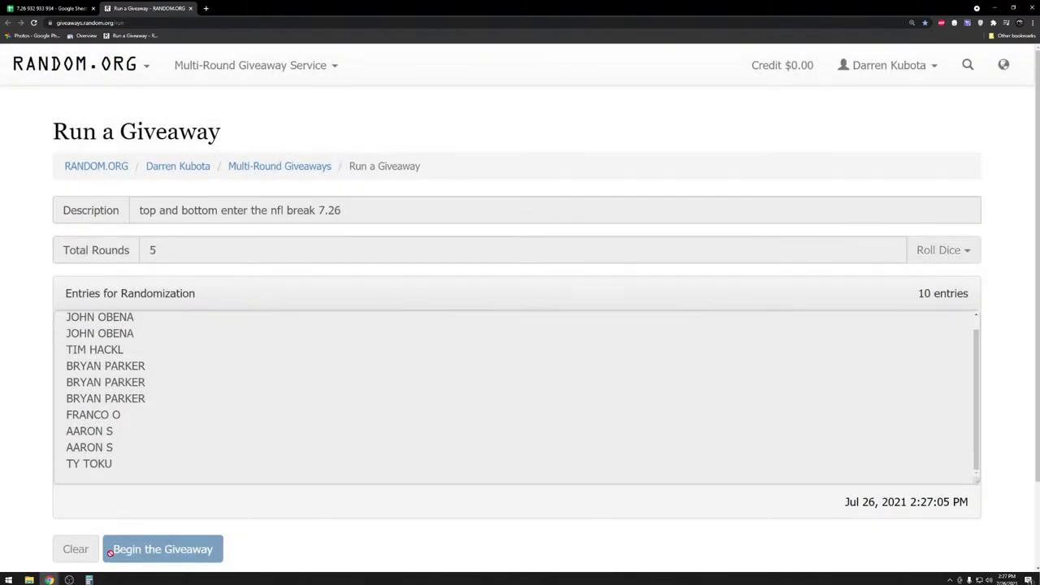
- Run all five rounds, then copy the final ten-name order from the verification page
{"action": "left_click", "coordinate": [109, 547]}
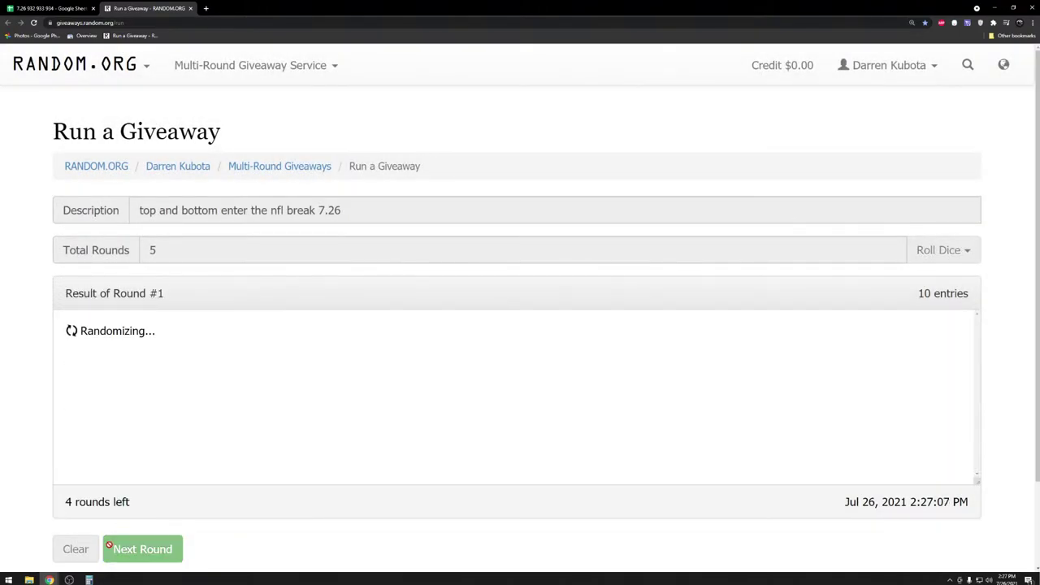
{"action": "left_click", "coordinate": [108, 547]}
{"action": "left_click", "coordinate": [109, 548]}
{"action": "left_click", "coordinate": [109, 547]}
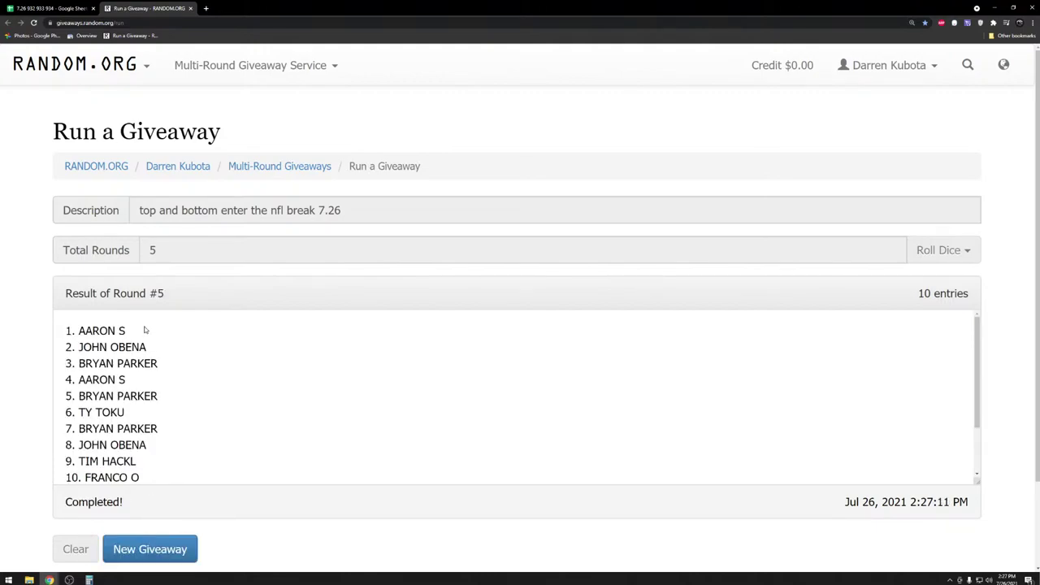
{"action": "left_click_drag", "start_coordinate": [145, 330], "coordinate": [67, 331]}
{"action": "scroll", "coordinate": [189, 383], "scroll_direction": "down", "scroll_amount": 1}
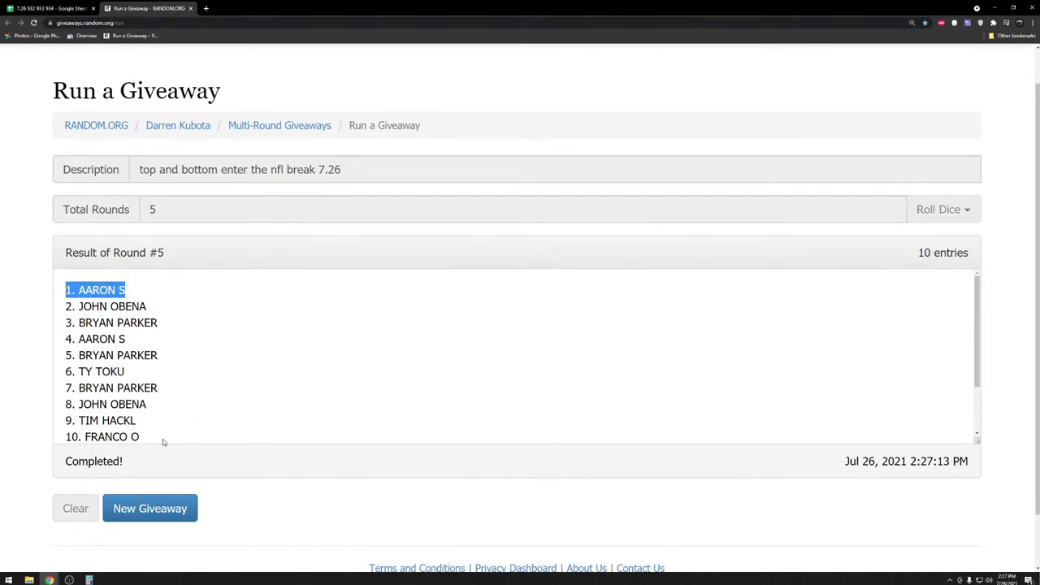
{"action": "scroll", "coordinate": [163, 441], "scroll_direction": "down", "scroll_amount": 1}
{"action": "left_click_drag", "start_coordinate": [151, 400], "coordinate": [65, 396]}
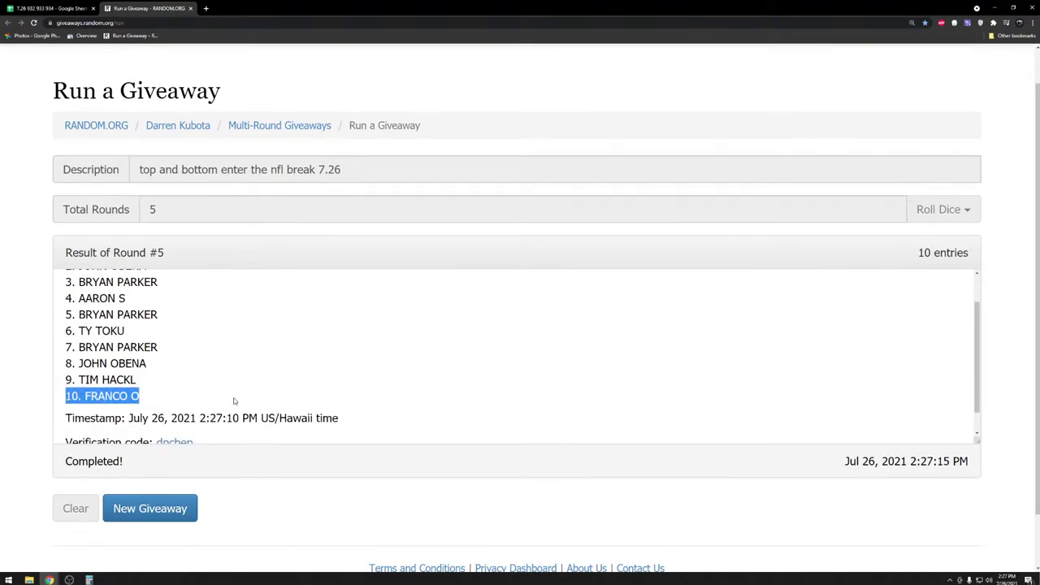
{"action": "scroll", "coordinate": [235, 399], "scroll_direction": "up", "scroll_amount": 1}
{"action": "scroll", "coordinate": [228, 397], "scroll_direction": "down", "scroll_amount": 1}
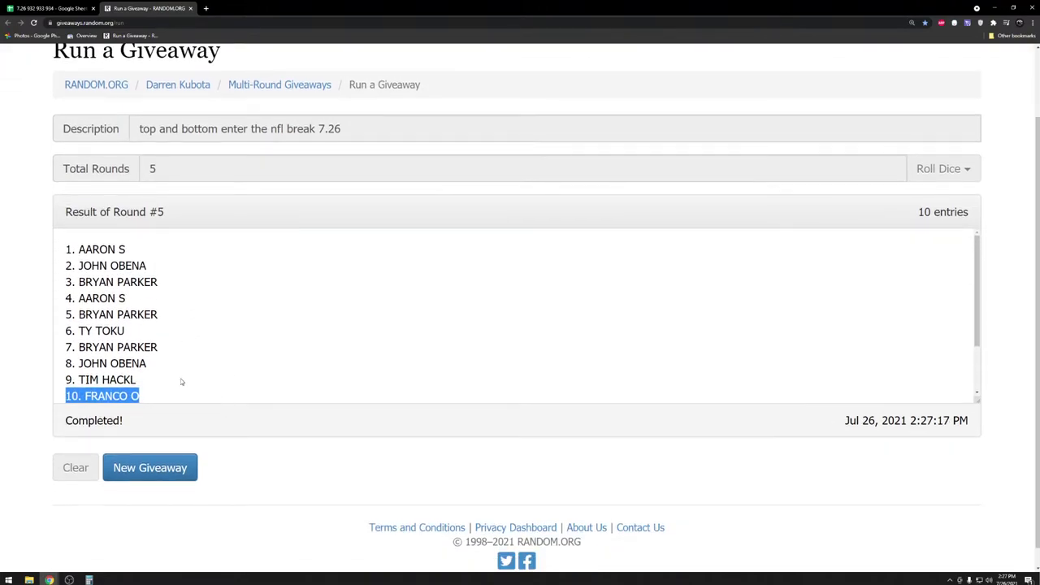
{"action": "scroll", "coordinate": [182, 382], "scroll_direction": "down", "scroll_amount": 2}
{"action": "left_click", "coordinate": [178, 374]}
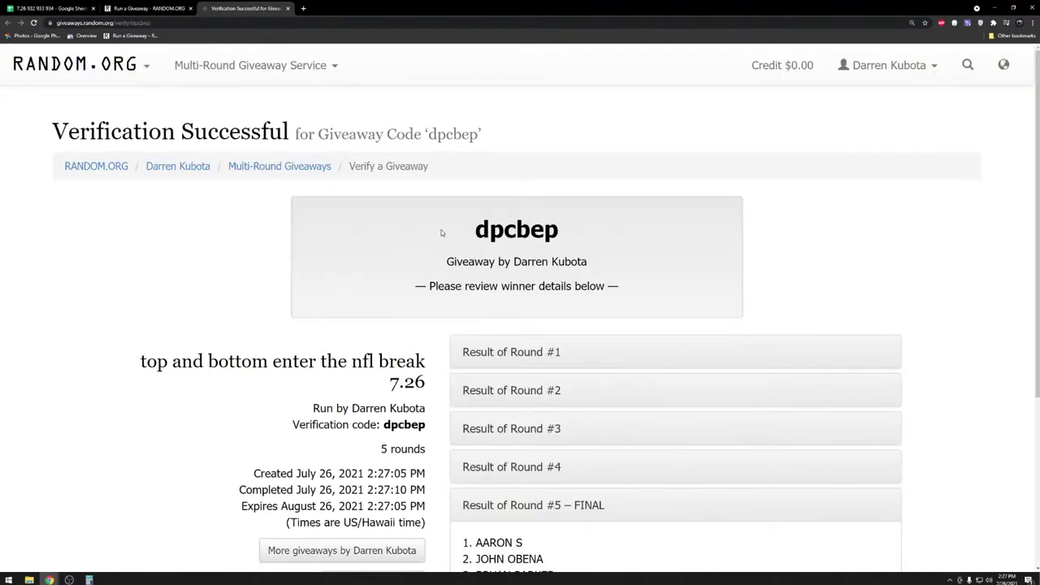
{"action": "scroll", "coordinate": [615, 348], "scroll_direction": "down", "scroll_amount": 3}
{"action": "left_click", "coordinate": [884, 463]}
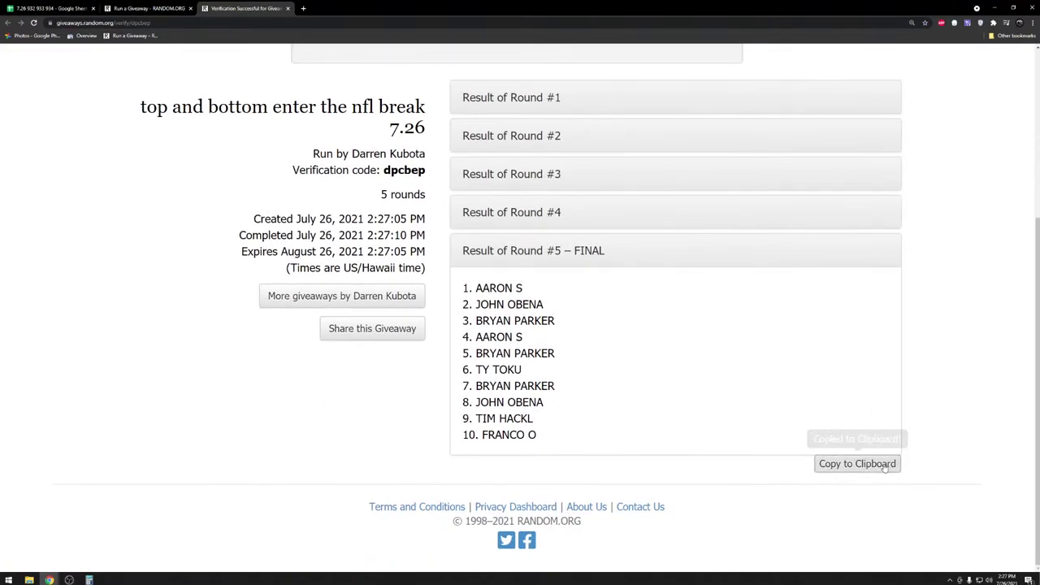
- Paste the randomized order into V93:V102 and bold the top and bottom names in V93 and V102
{"action": "left_click", "coordinate": [49, 8]}
{"action": "left_click", "coordinate": [595, 258]}
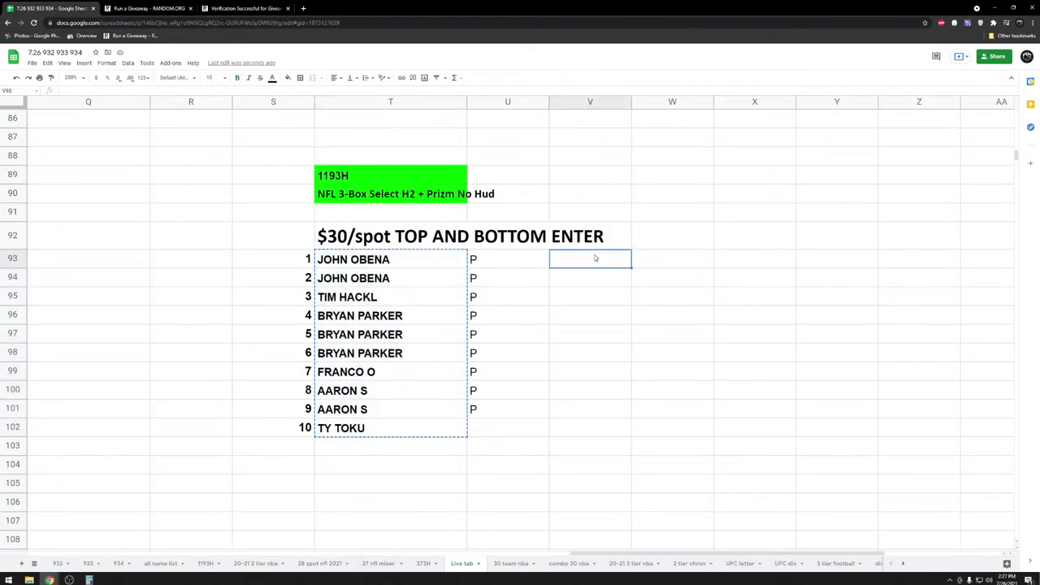
{"action": "key", "text": "ctrl+v"}
{"action": "key", "text": "ctrl+b"}
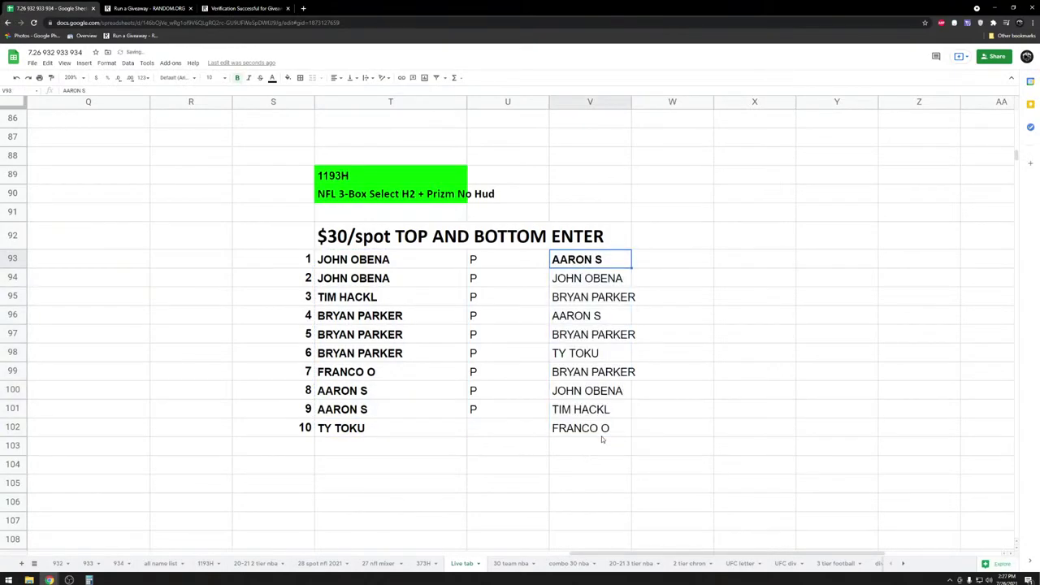
{"action": "left_click", "coordinate": [599, 431]}
{"action": "key", "text": "ctrl+b"}
{"action": "left_click", "coordinate": [568, 262], "text": "ctrl"}
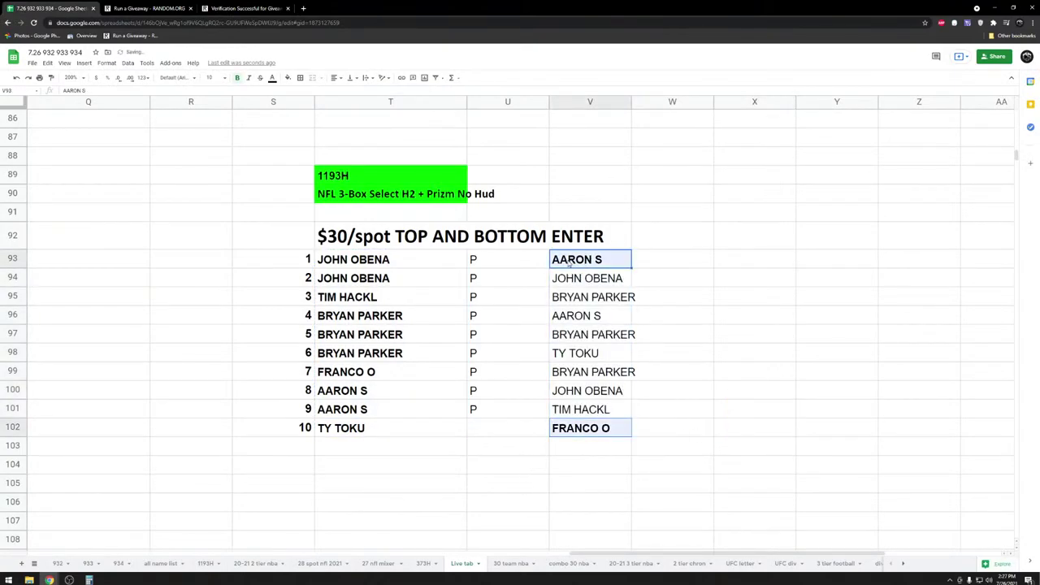
{"action": "key", "text": "ctrl+c"}
{"action": "left_click", "coordinate": [483, 452]}
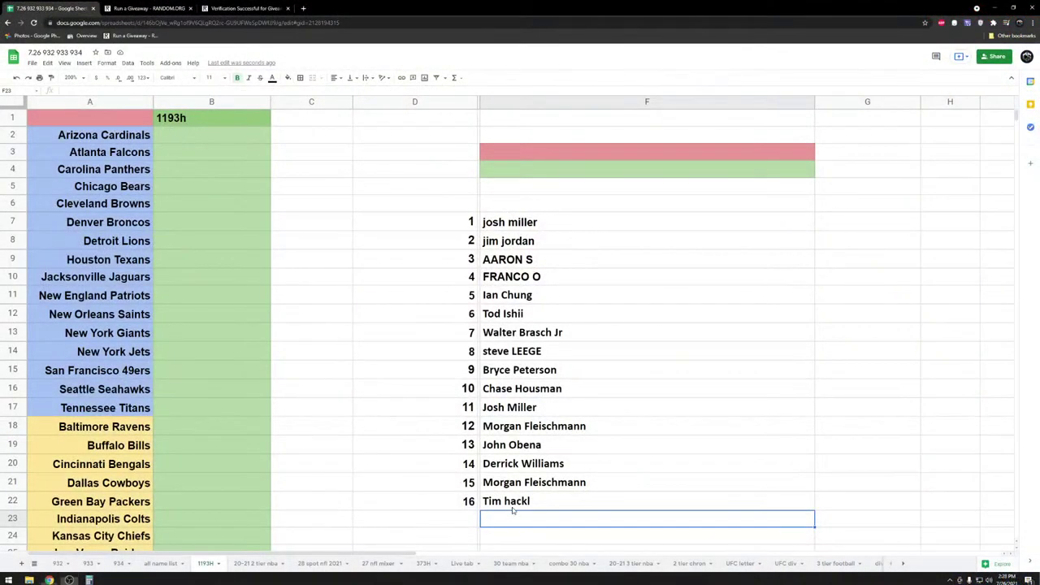
- Copy the 16 names in F7:F22 on the 1193H tab, then go back to the RANDOM.ORG page
{"action": "left_click_drag", "start_coordinate": [511, 504], "coordinate": [526, 224]}
{"action": "key", "text": "ctrl+c"}
{"action": "left_click", "coordinate": [312, 208]}
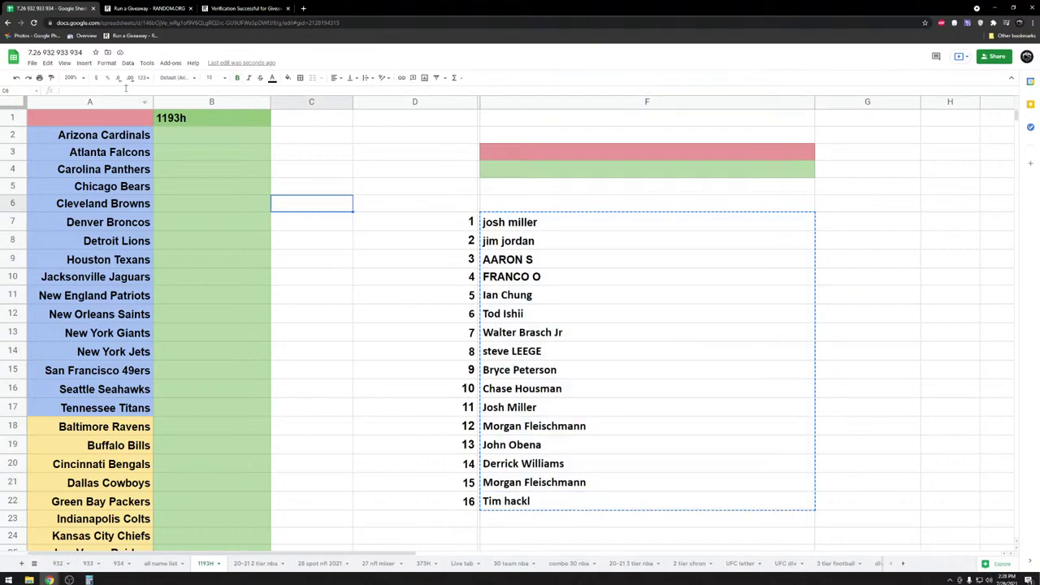
{"action": "scroll", "coordinate": [193, 400], "scroll_direction": "down", "scroll_amount": 4}
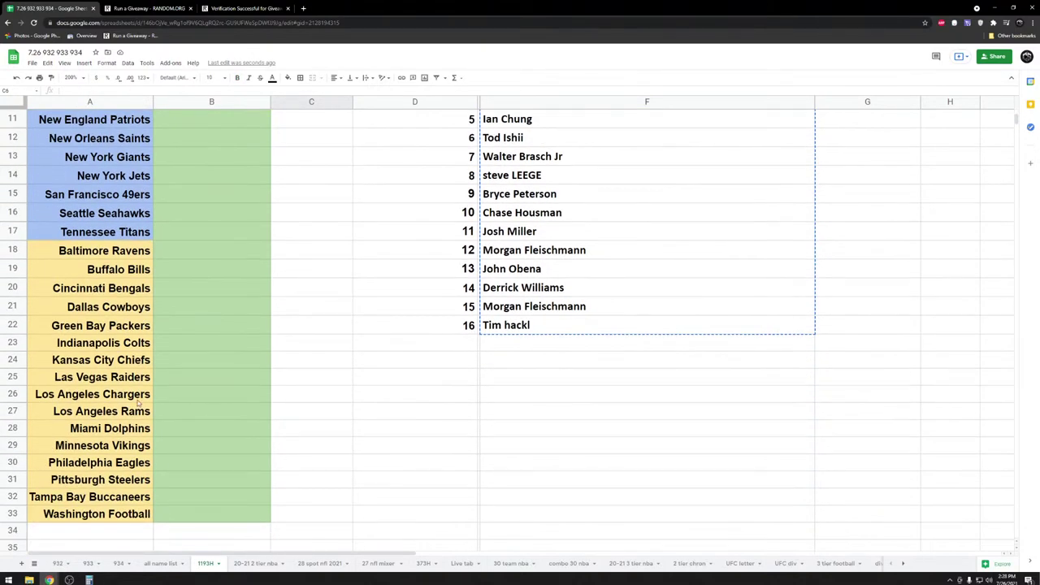
{"action": "scroll", "coordinate": [165, 373], "scroll_direction": "up", "scroll_amount": 2}
{"action": "scroll", "coordinate": [166, 373], "scroll_direction": "up", "scroll_amount": 3}
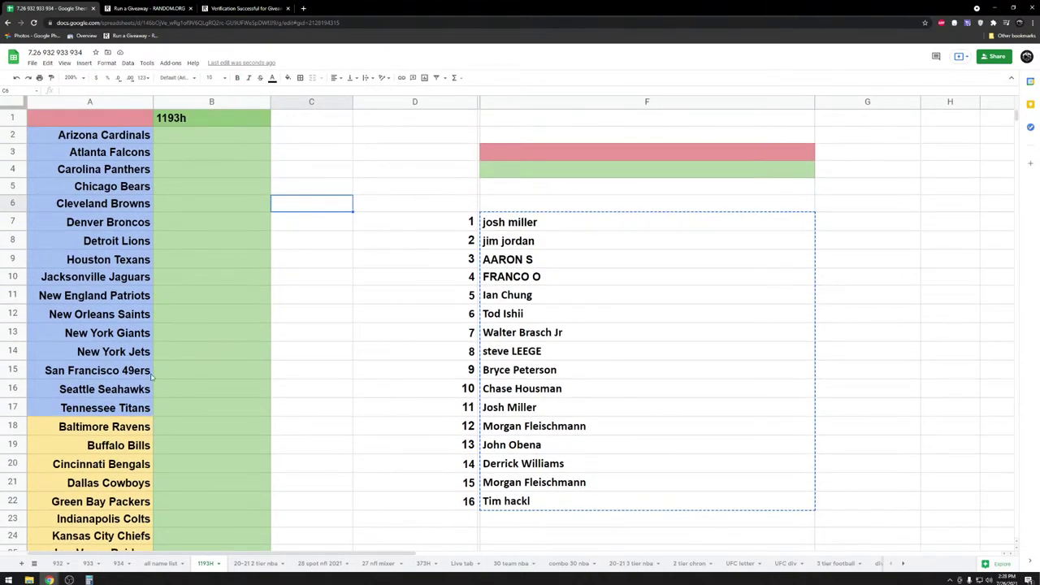
{"action": "left_click", "coordinate": [146, 8]}
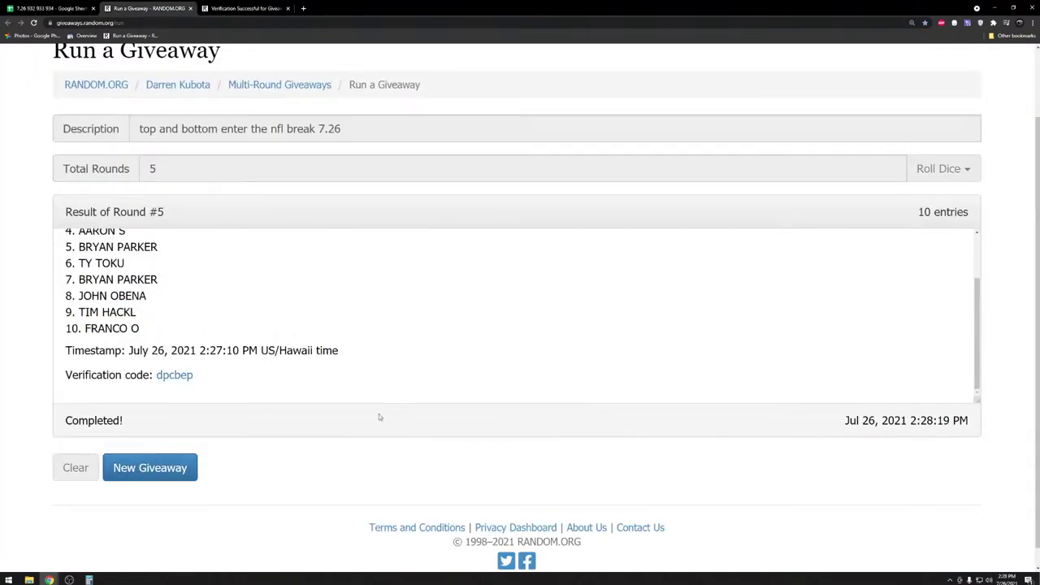
- Start a new giveaway with the 16 pasted names and the description 'BLUE TEAMS 1193H 7.26'
{"action": "left_click", "coordinate": [157, 476]}
{"action": "left_click", "coordinate": [701, 216]}
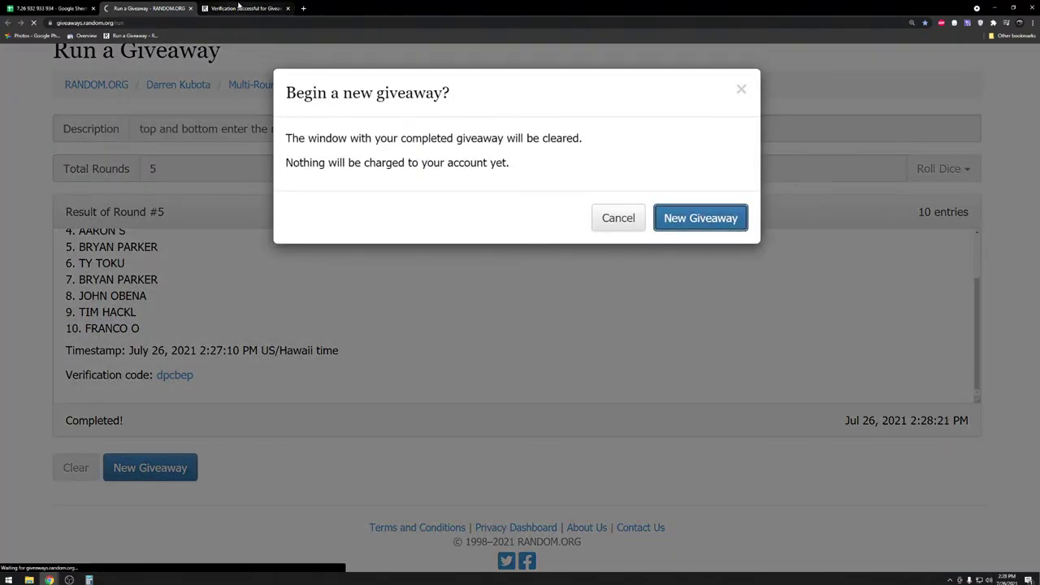
{"action": "left_click", "coordinate": [288, 8]}
{"action": "left_click", "coordinate": [175, 376]}
{"action": "key", "text": "ctrl+v"}
{"action": "scroll", "coordinate": [263, 344], "scroll_direction": "up", "scroll_amount": 5}
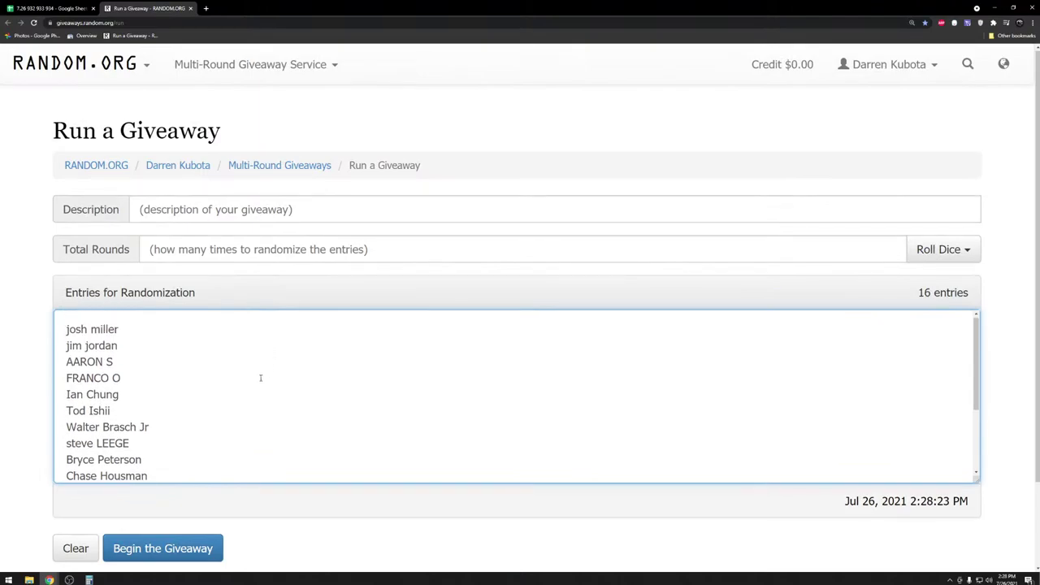
{"action": "left_click", "coordinate": [284, 204]}
{"action": "type", "text": "BLUE "}
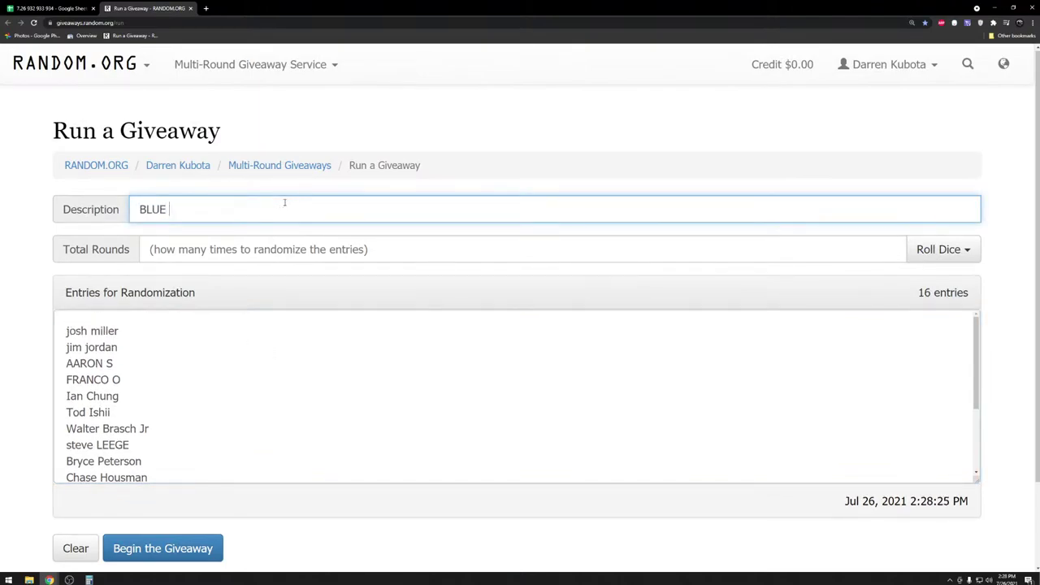
{"action": "type", "text": "TEAMS 1193H 7.26"}
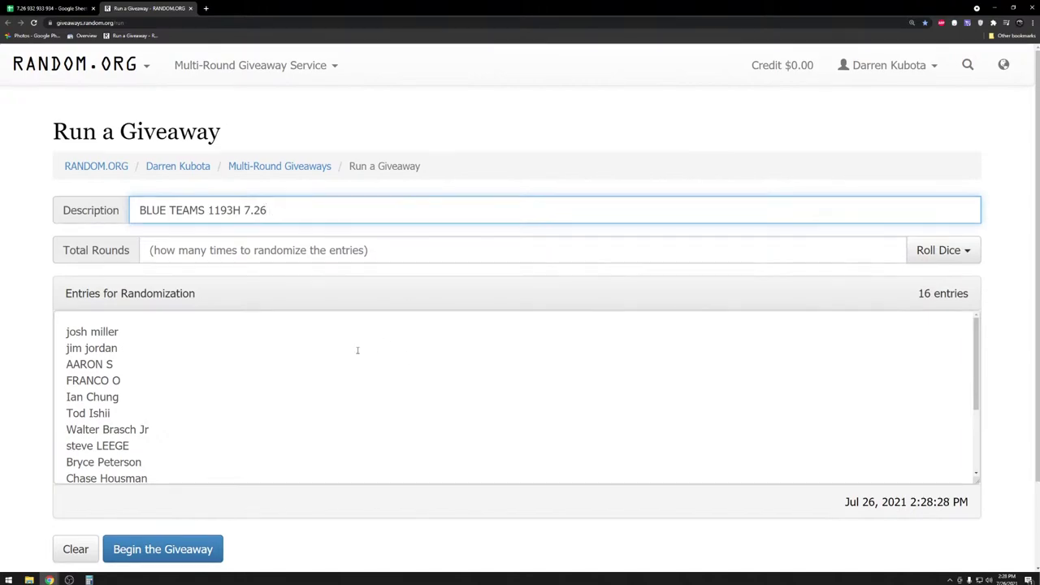
- Roll 2d6 to set 10 rounds and begin the giveaway
{"action": "scroll", "coordinate": [358, 350], "scroll_direction": "down", "scroll_amount": 3}
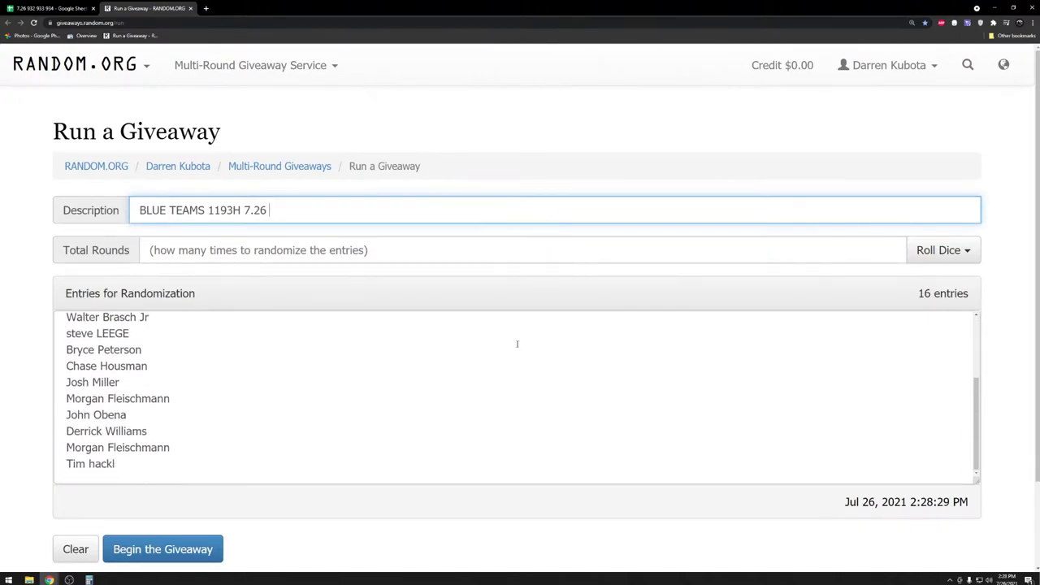
{"action": "left_click", "coordinate": [926, 254]}
{"action": "left_click", "coordinate": [921, 281]}
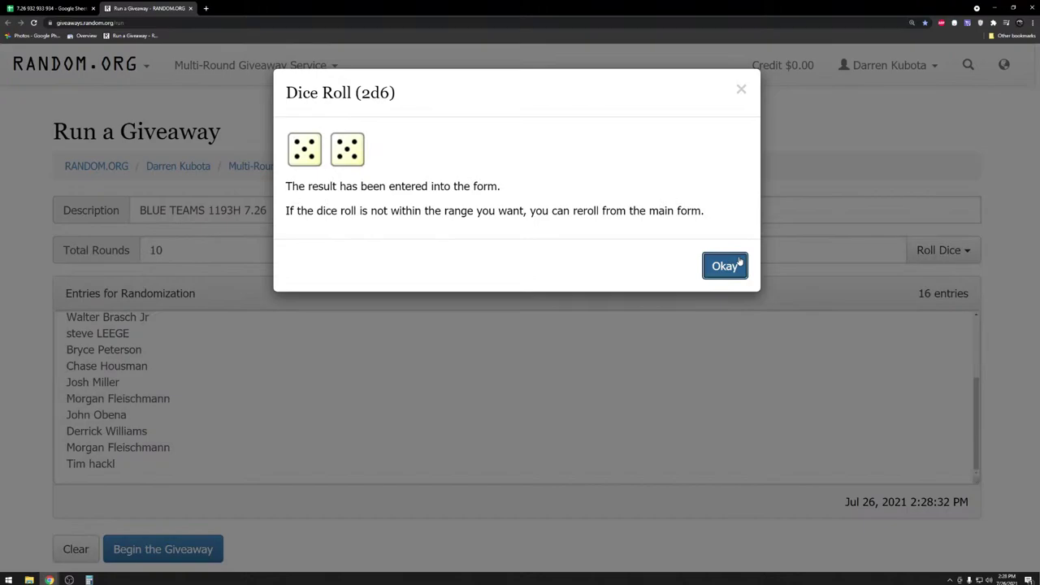
{"action": "left_click", "coordinate": [724, 264]}
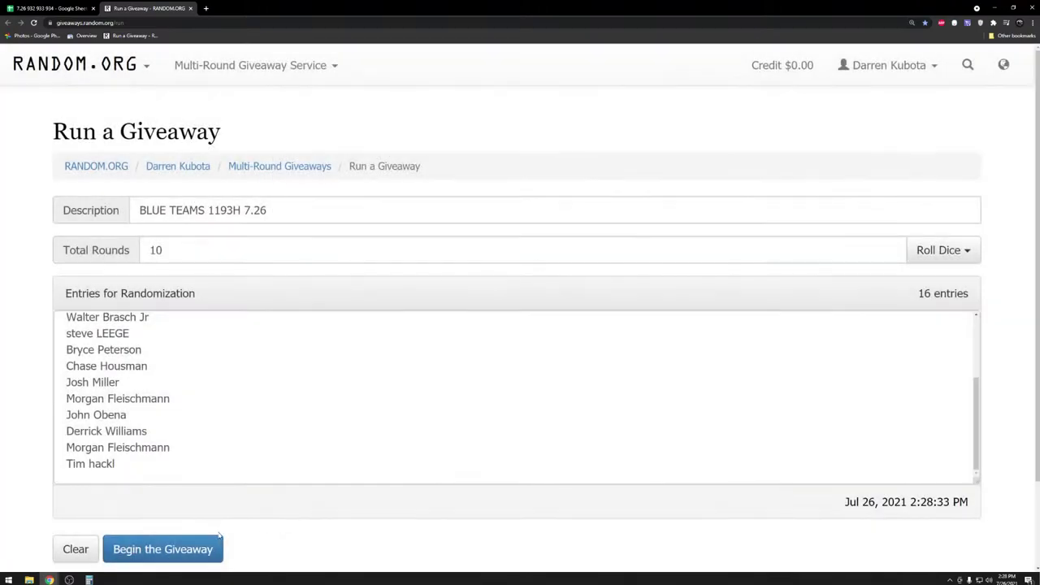
{"action": "left_click", "coordinate": [162, 548]}
{"action": "left_click", "coordinate": [649, 275]}
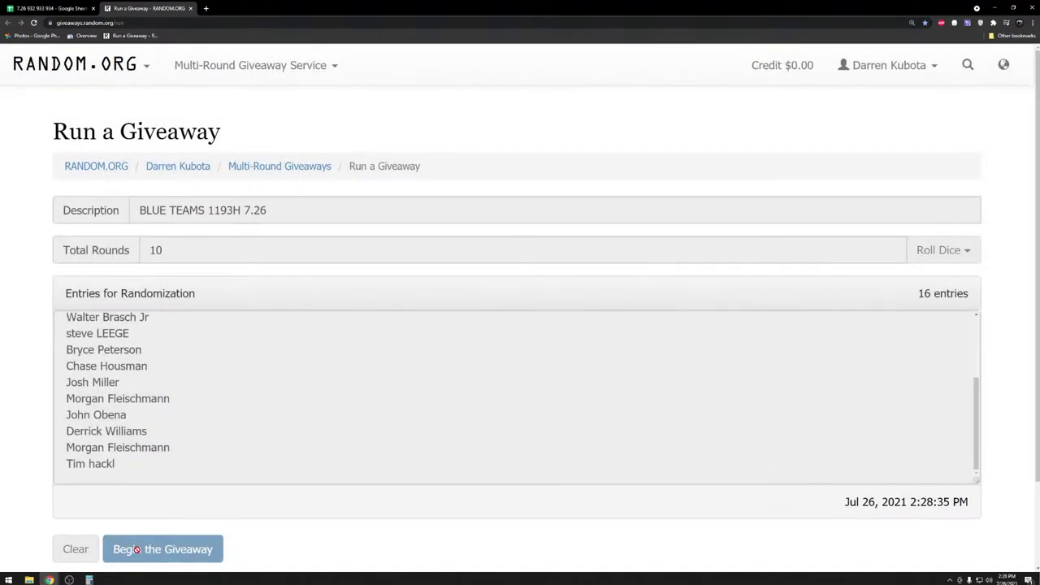
- Run all 10 rounds and copy the final 16-name order from the verification page
{"action": "left_click", "coordinate": [140, 549]}
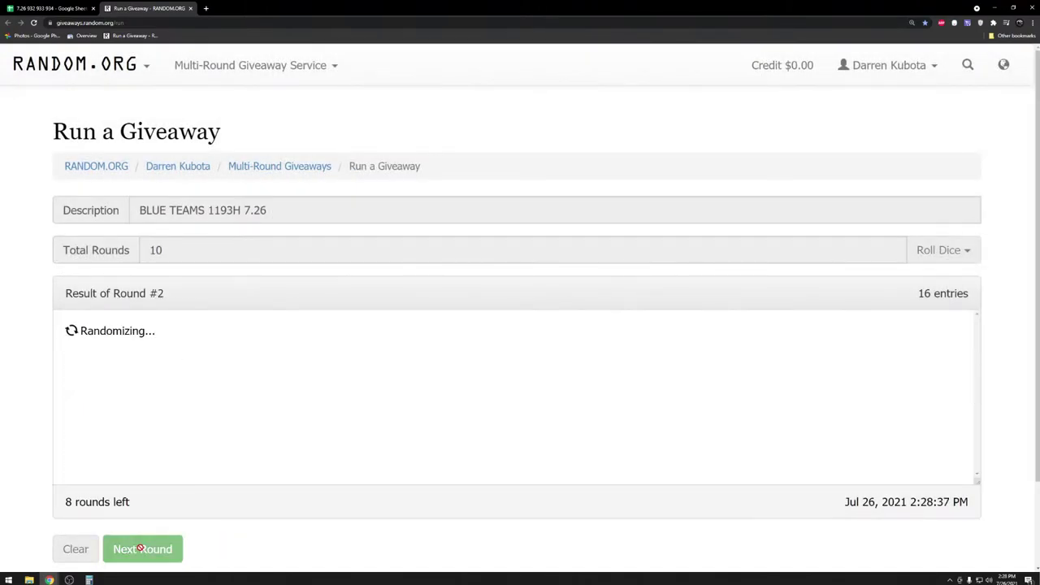
{"action": "left_click", "coordinate": [140, 548]}
{"action": "left_click", "coordinate": [139, 545]}
{"action": "left_click", "coordinate": [139, 541]}
{"action": "left_click", "coordinate": [140, 544]}
{"action": "left_click", "coordinate": [139, 541]}
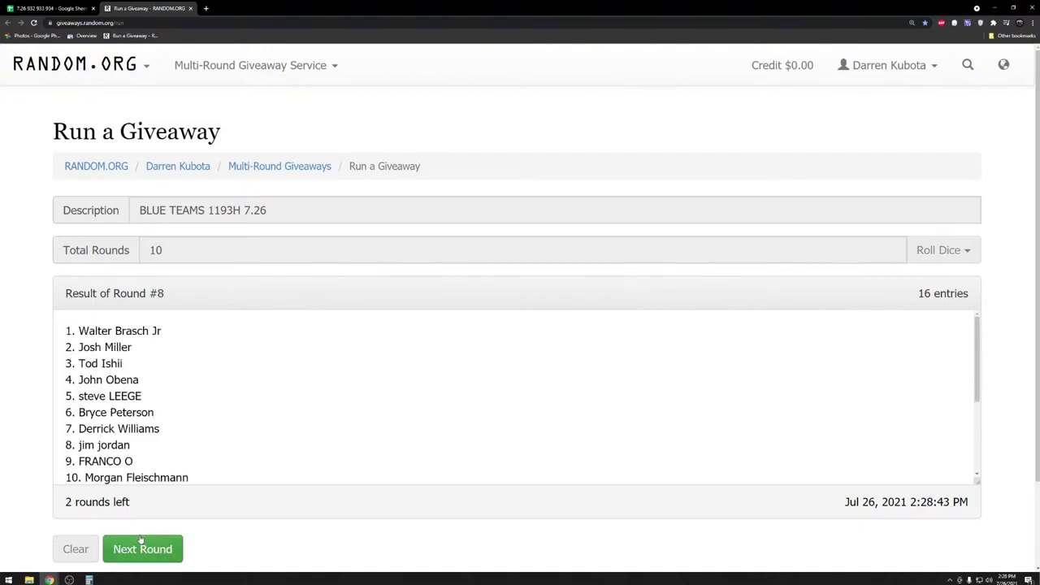
{"action": "left_click", "coordinate": [139, 537]}
{"action": "left_click", "coordinate": [139, 535]}
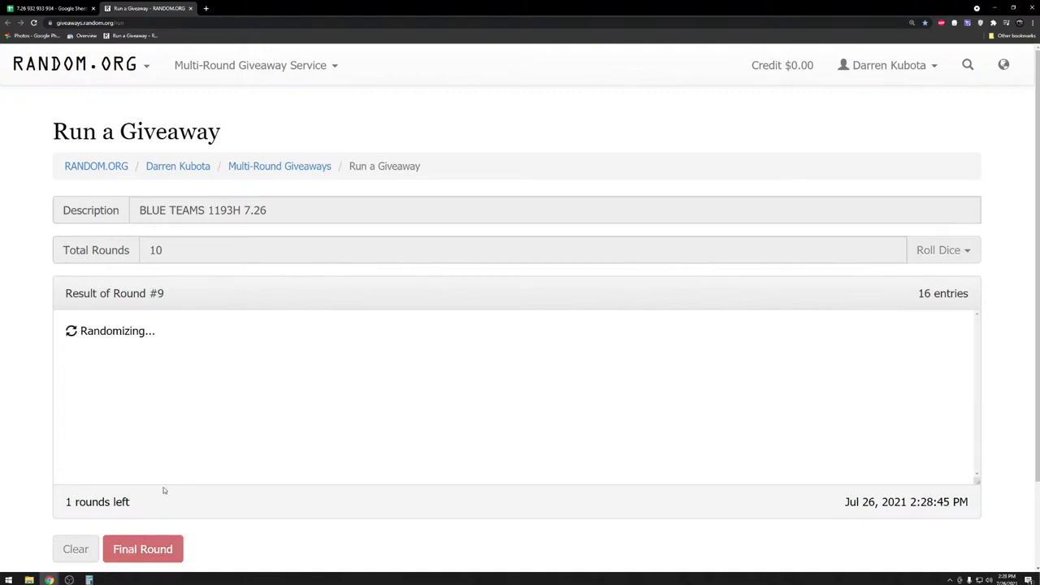
{"action": "scroll", "coordinate": [176, 445], "scroll_direction": "down", "scroll_amount": 3}
{"action": "left_click", "coordinate": [169, 455]}
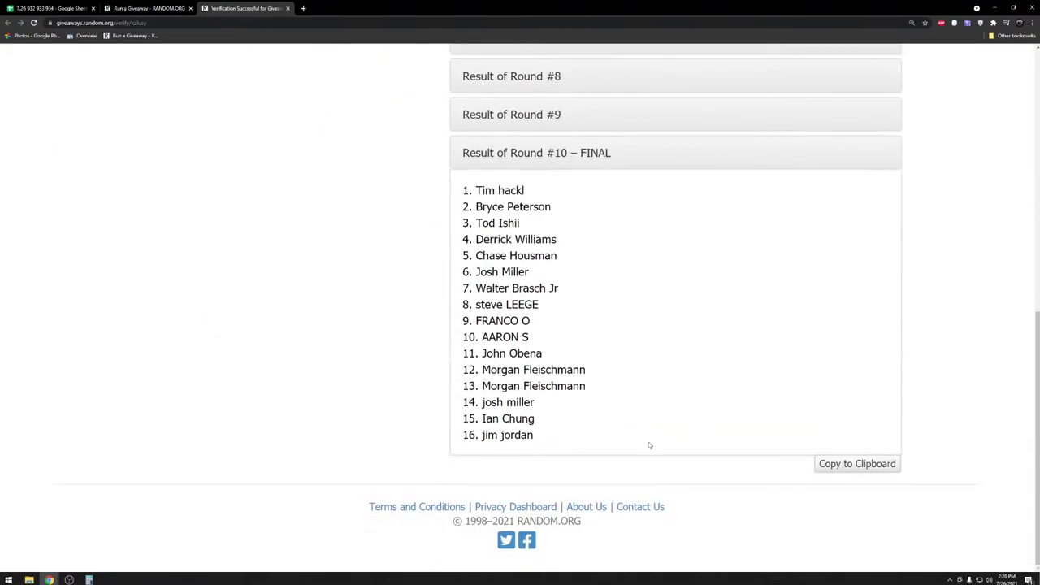
{"action": "left_click", "coordinate": [854, 464]}
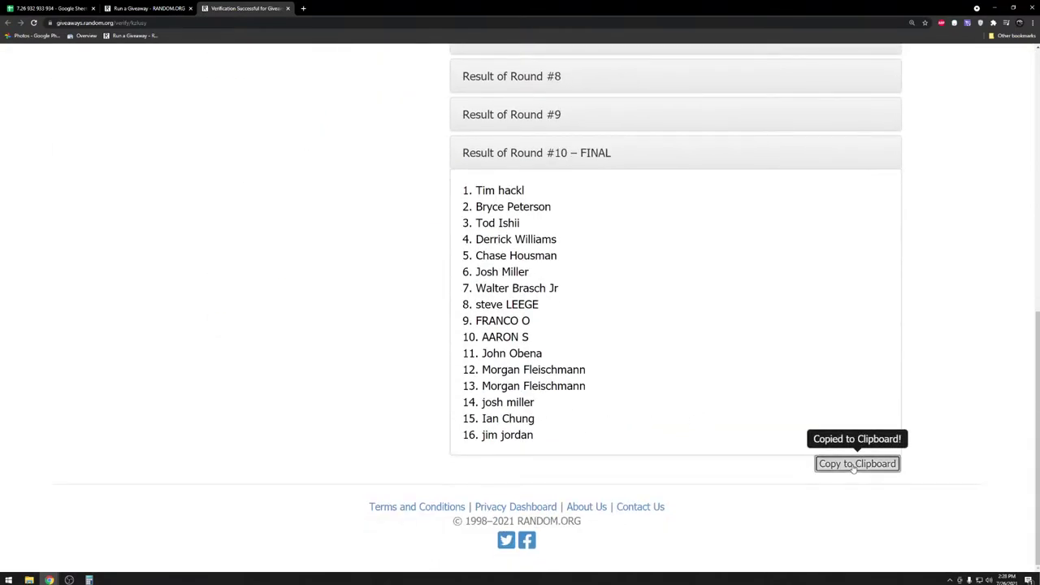
{"action": "left_click", "coordinate": [48, 8]}
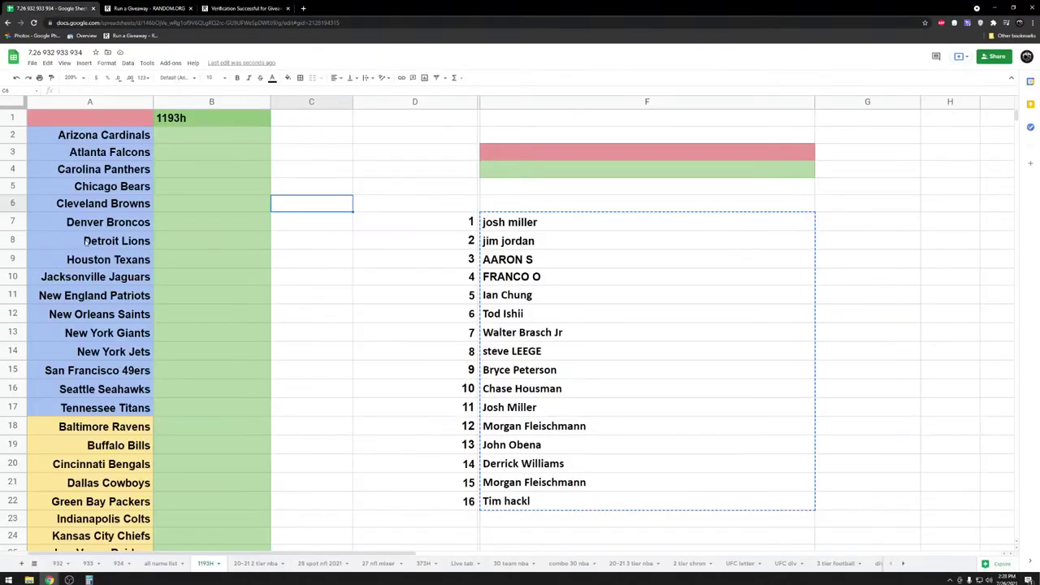
- Paste the randomized names into B2:B17 beside the blue teams, then copy the F7:F22 name list
{"action": "left_click", "coordinate": [186, 137]}
{"action": "key", "text": "ctrl+v"}
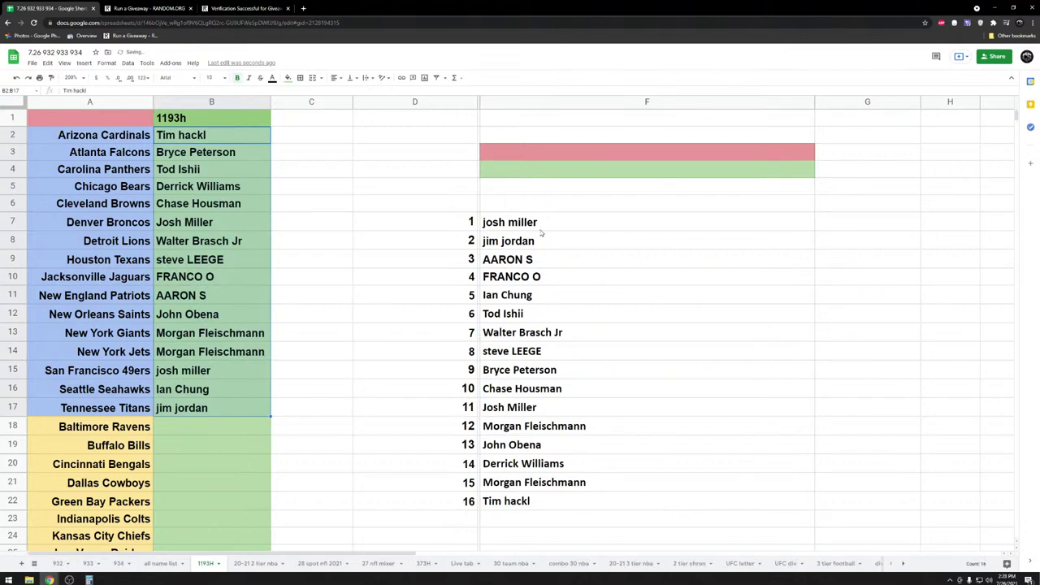
{"action": "left_click_drag", "start_coordinate": [541, 232], "coordinate": [544, 511]}
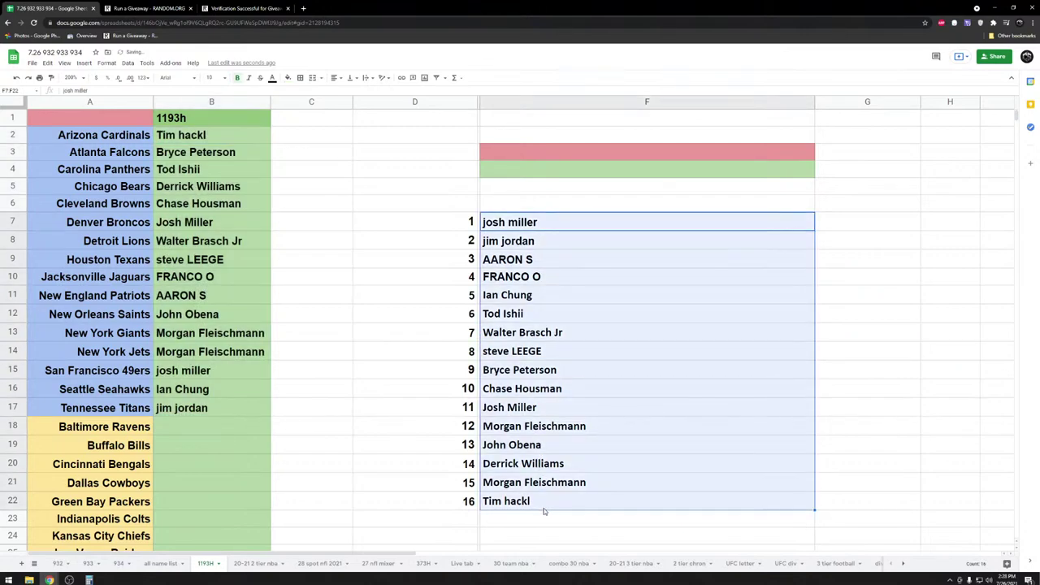
{"action": "key", "text": "ctrl+c"}
{"action": "left_click", "coordinate": [414, 448]}
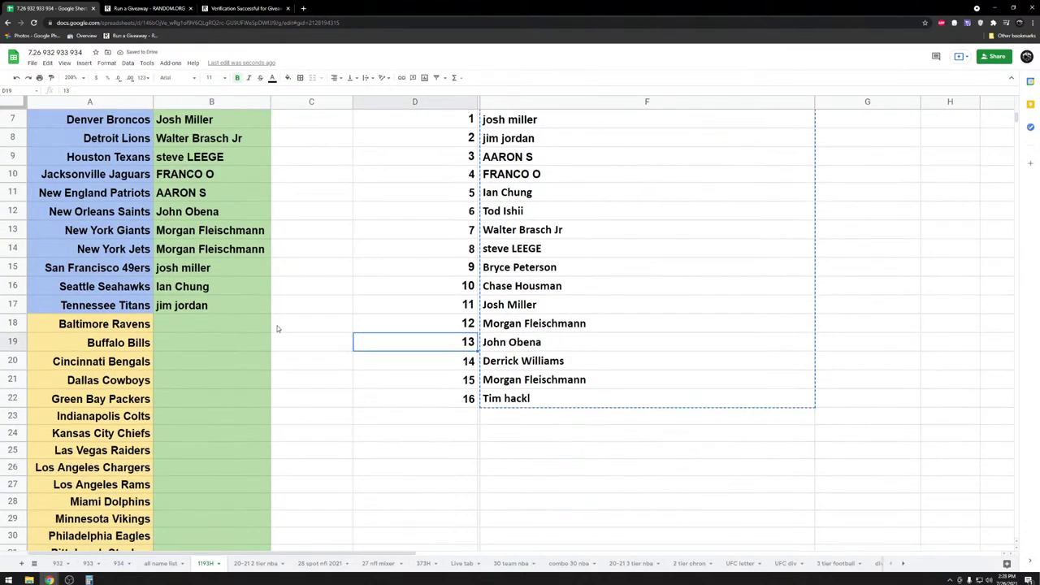
{"action": "scroll", "coordinate": [278, 328], "scroll_direction": "down", "scroll_amount": 3}
- Start a new RANDOM.ORG giveaway with the sixteen copied names as entries
{"action": "left_click", "coordinate": [147, 8]}
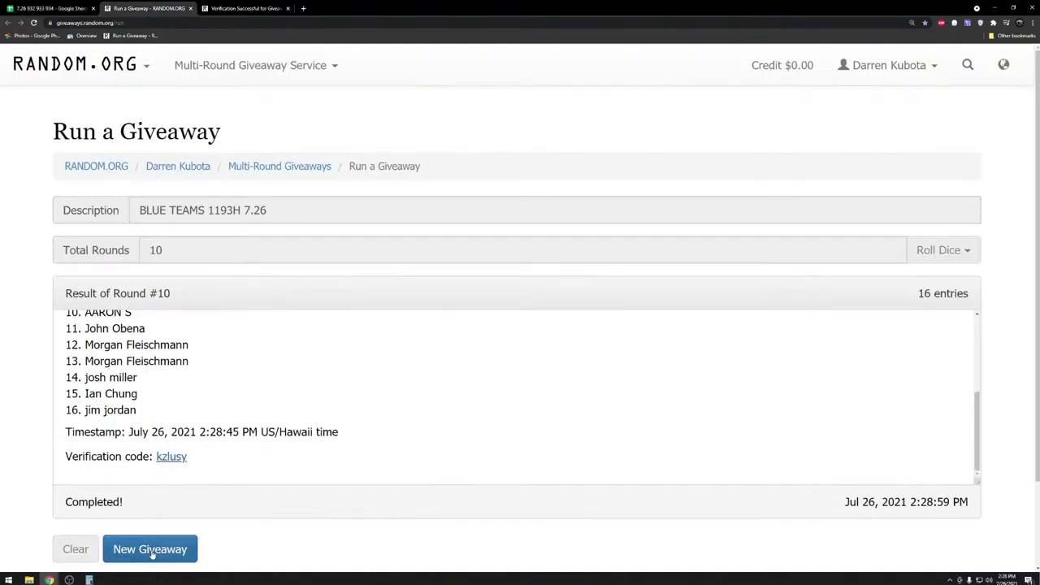
{"action": "left_click", "coordinate": [150, 549]}
{"action": "left_click", "coordinate": [723, 213]}
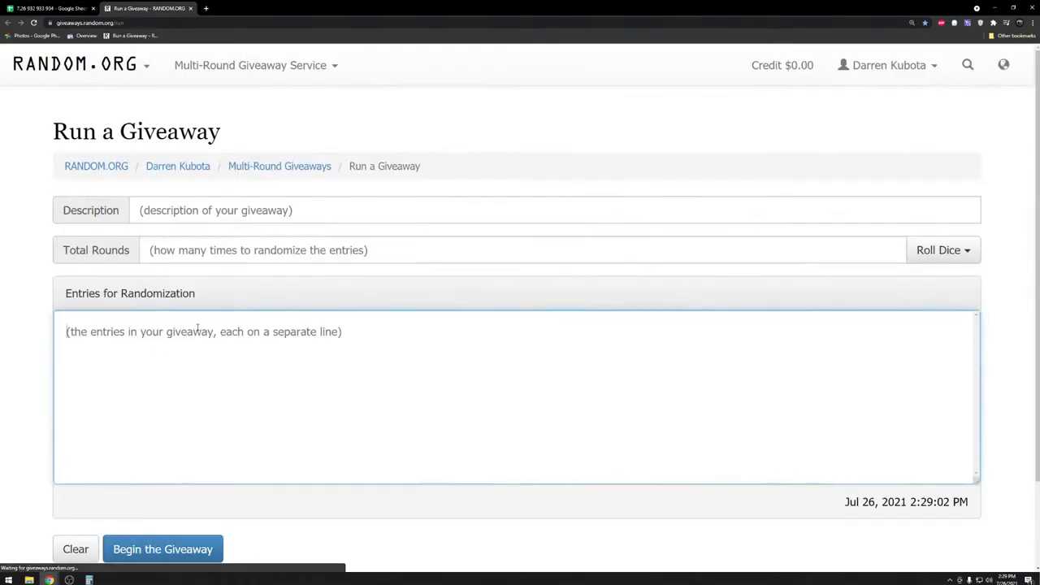
{"action": "key", "text": "ctrl+v"}
{"action": "left_click", "coordinate": [297, 210]}
- Describe the giveaway as 'GOLD TEAMS 7.26 1193H' and roll 2d6 to set 6 rounds
{"action": "type", "text": "GOLD TE"}
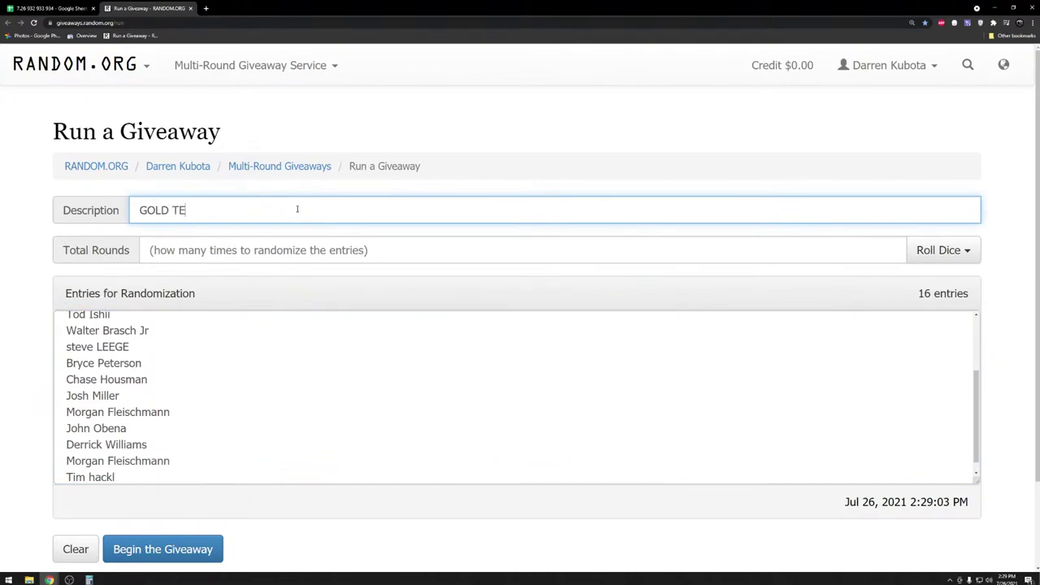
{"action": "type", "text": "AMS 7.26 1193H"}
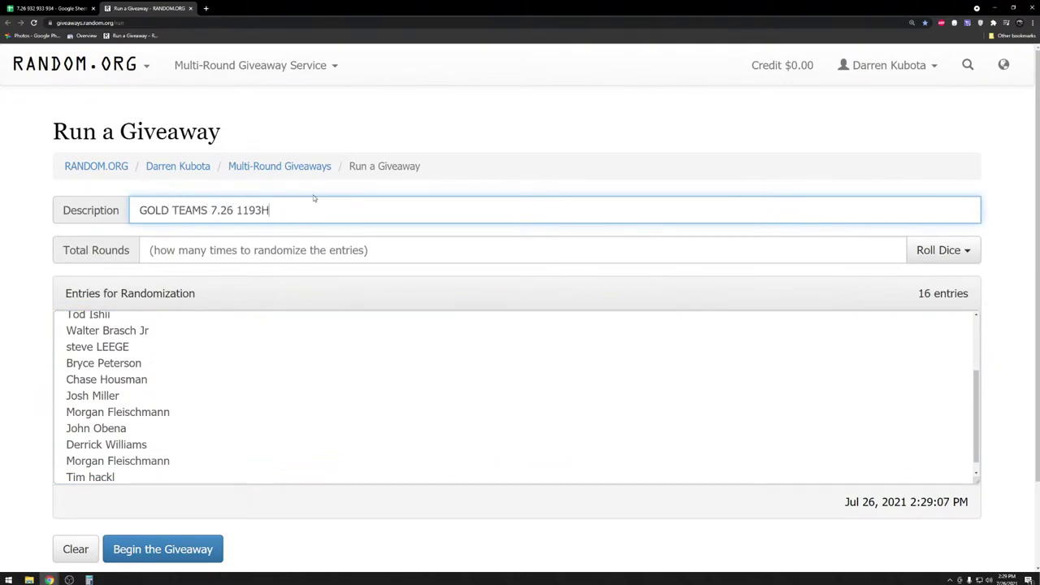
{"action": "scroll", "coordinate": [796, 365], "scroll_direction": "up", "scroll_amount": 3}
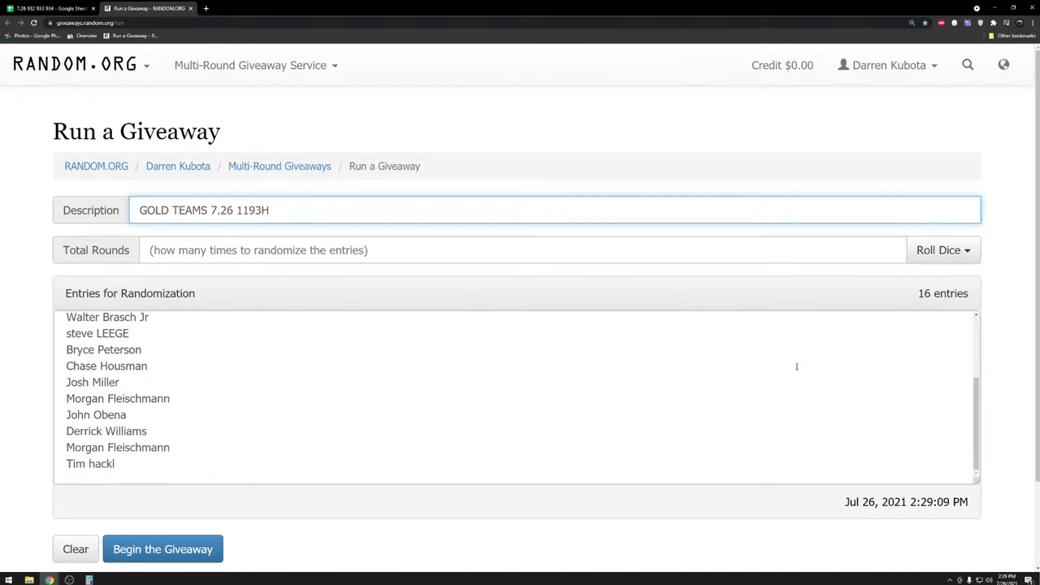
{"action": "left_click", "coordinate": [938, 252]}
{"action": "left_click", "coordinate": [909, 285]}
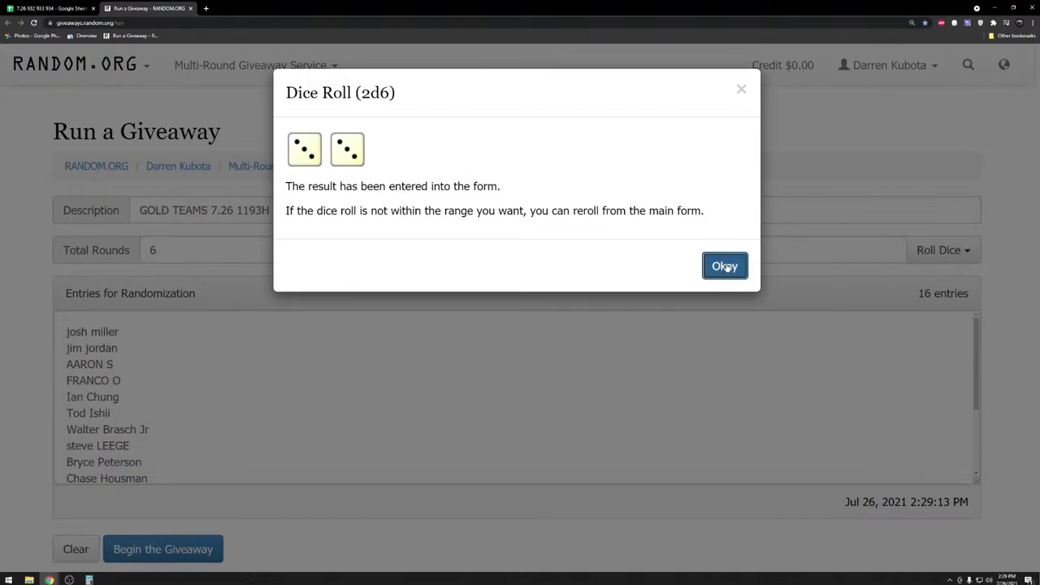
{"action": "left_click", "coordinate": [723, 266]}
- Begin the gold teams giveaway and run all six randomization rounds
{"action": "left_click", "coordinate": [163, 548]}
{"action": "left_click", "coordinate": [687, 259]}
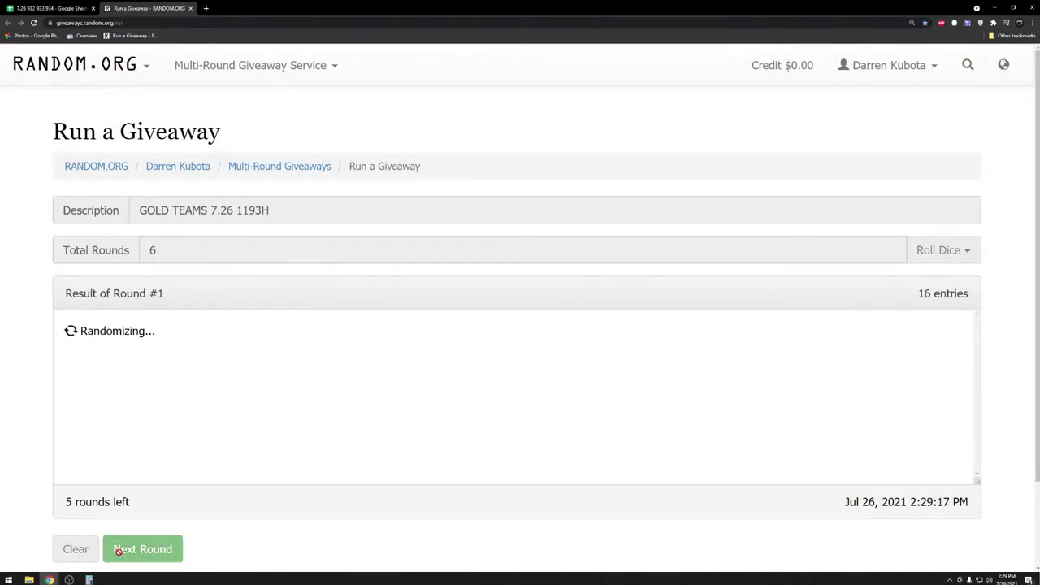
{"action": "left_click", "coordinate": [117, 551]}
{"action": "left_click", "coordinate": [117, 551]}
{"action": "left_click", "coordinate": [117, 551]}
{"action": "left_click", "coordinate": [119, 551]}
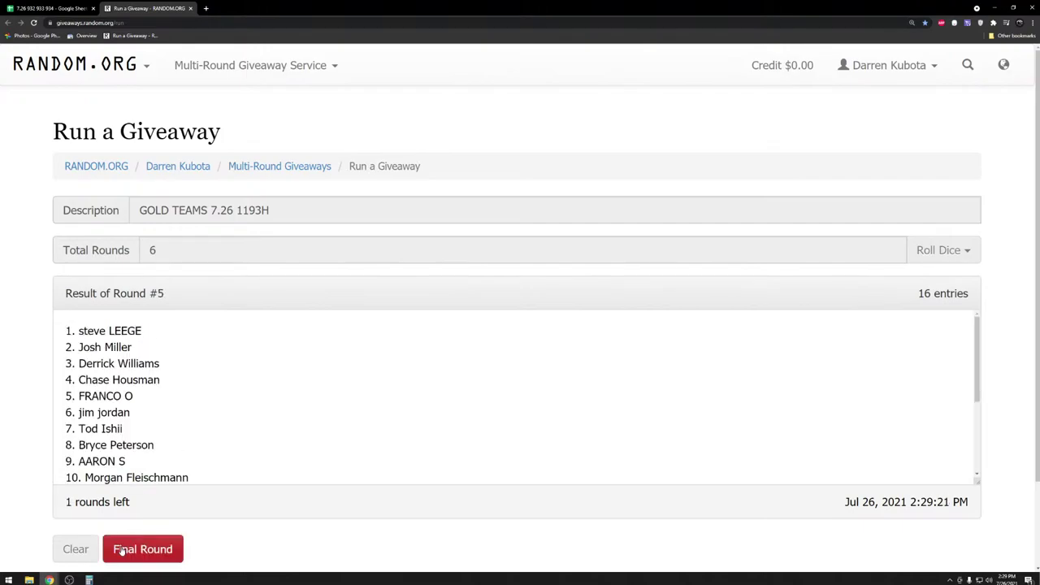
{"action": "left_click", "coordinate": [120, 550]}
{"action": "scroll", "coordinate": [163, 472], "scroll_direction": "down", "scroll_amount": 2}
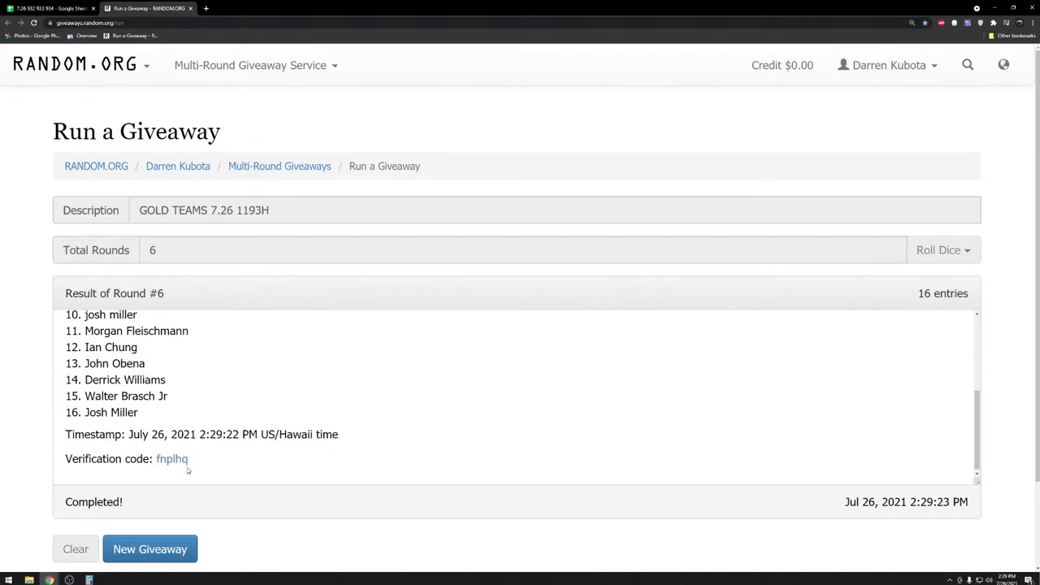
- Copy the verified final order and paste it into B18:B33 beside the gold teams
{"action": "left_click", "coordinate": [174, 458]}
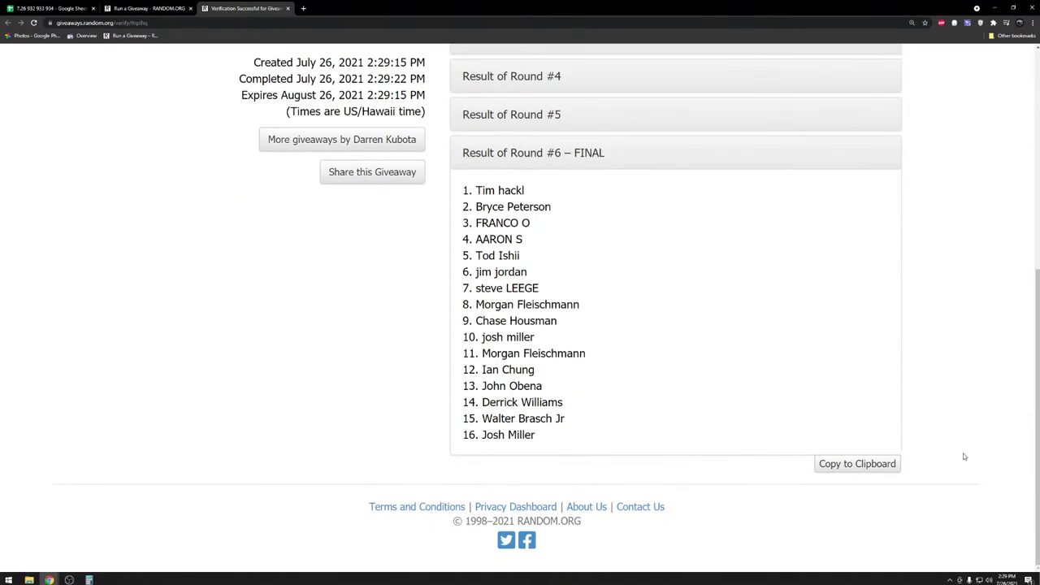
{"action": "left_click", "coordinate": [877, 465]}
{"action": "left_click", "coordinate": [48, 8]}
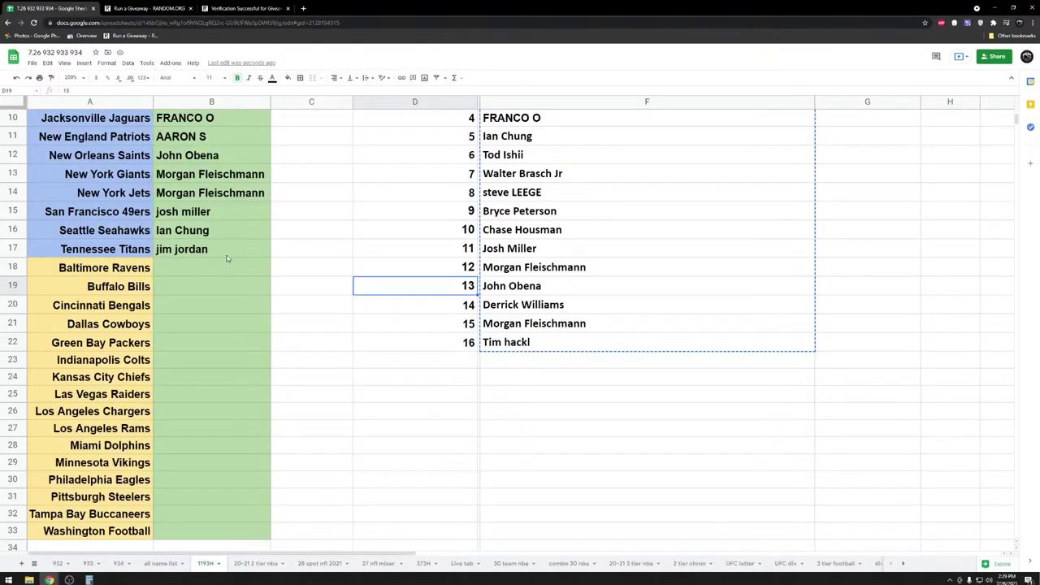
{"action": "left_click", "coordinate": [220, 269]}
{"action": "key", "text": "ctrl+v"}
{"action": "left_click", "coordinate": [369, 321]}
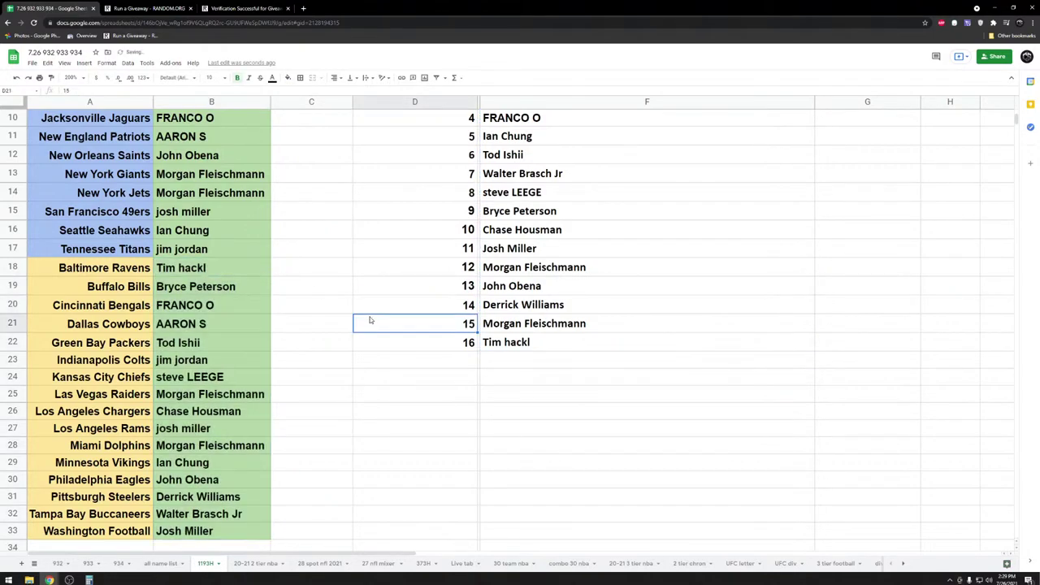